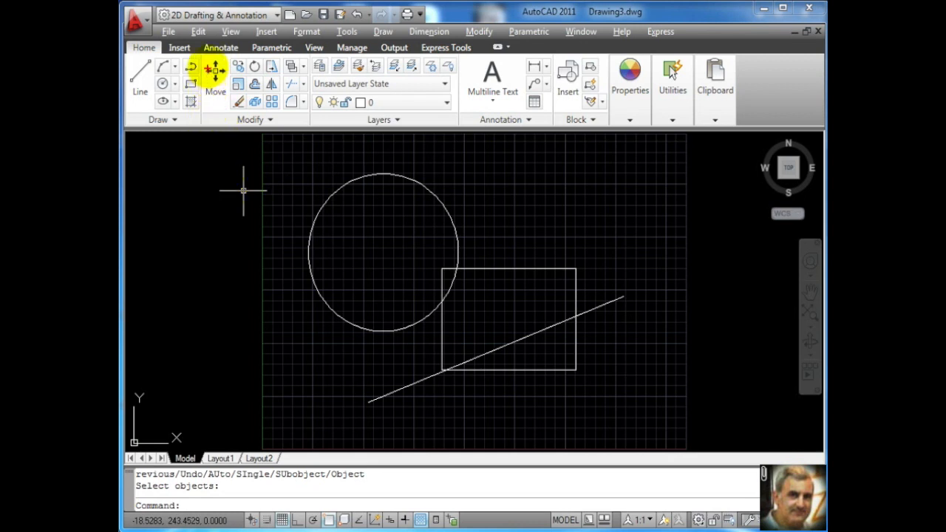
Step: Select the circle and the rectangle individually for the Erase command, and cancel without erasing them
{"action": "left_click_drag", "start_coordinate": [199, 53], "coordinate": [310, 131]}
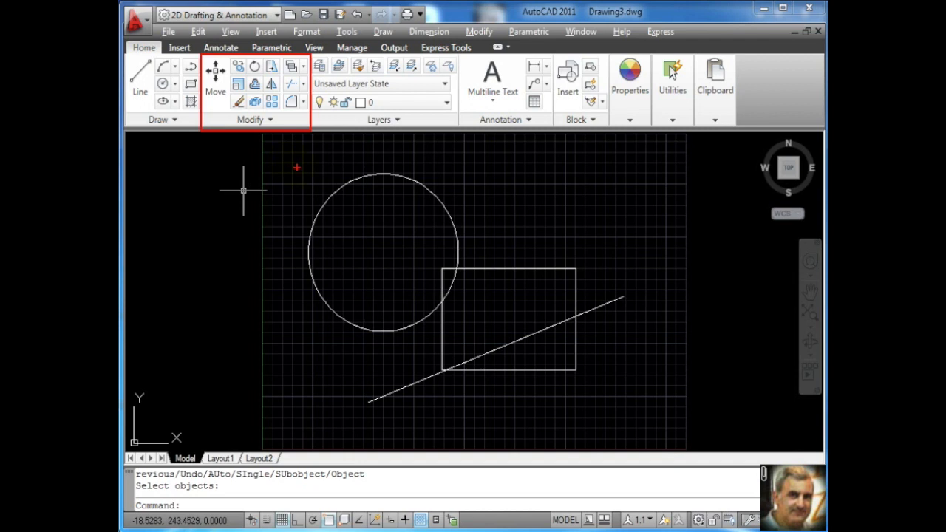
{"action": "left_click", "coordinate": [238, 104]}
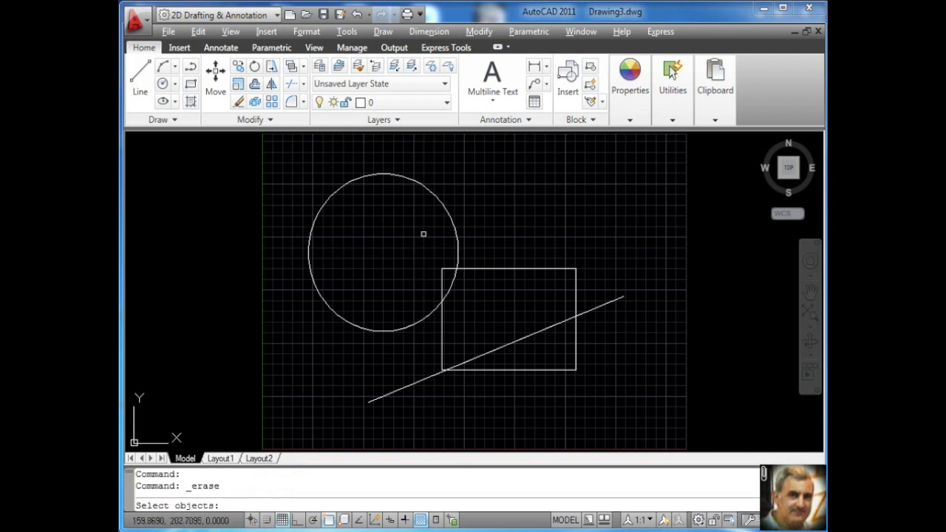
{"action": "left_click", "coordinate": [453, 226]}
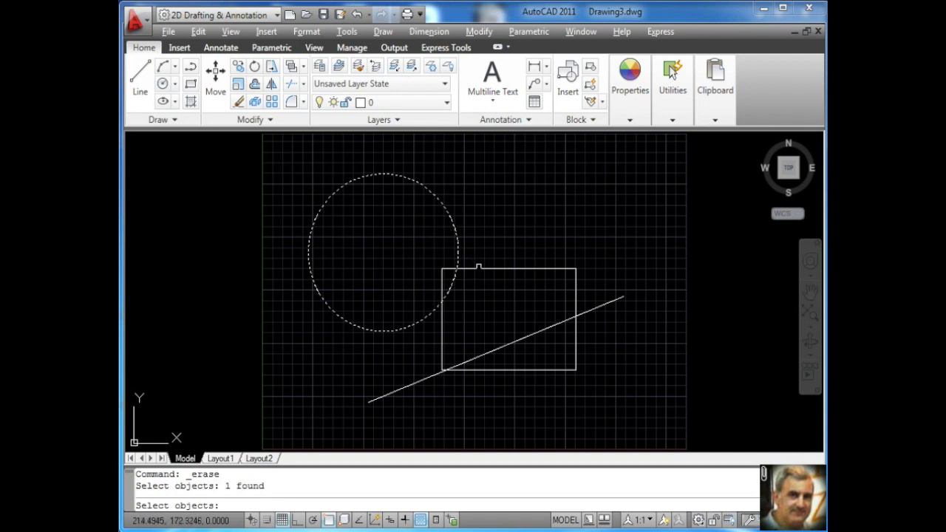
{"action": "left_click", "coordinate": [477, 269]}
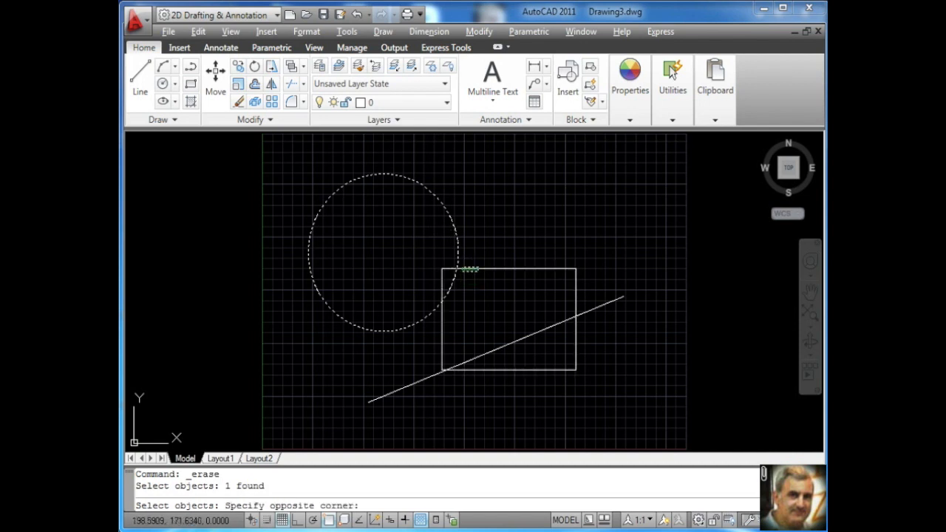
{"action": "left_click", "coordinate": [463, 268]}
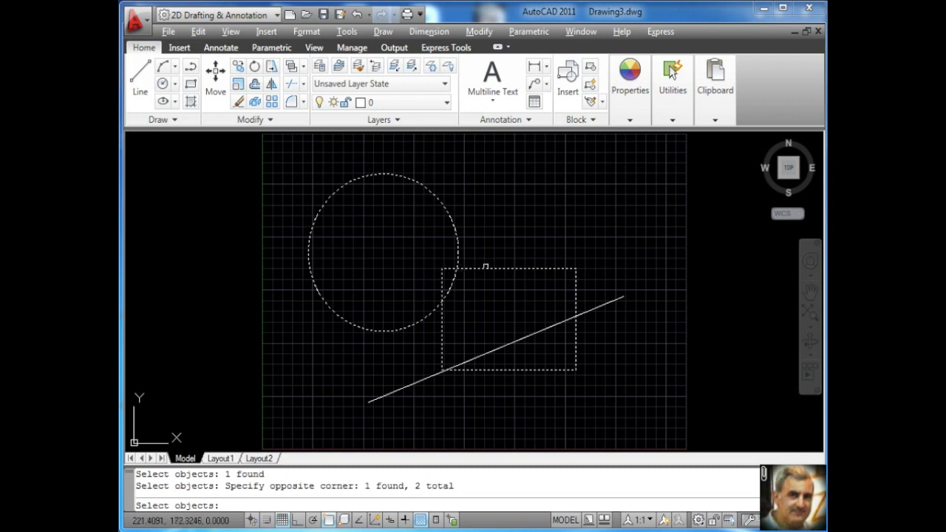
{"action": "left_click", "coordinate": [418, 249]}
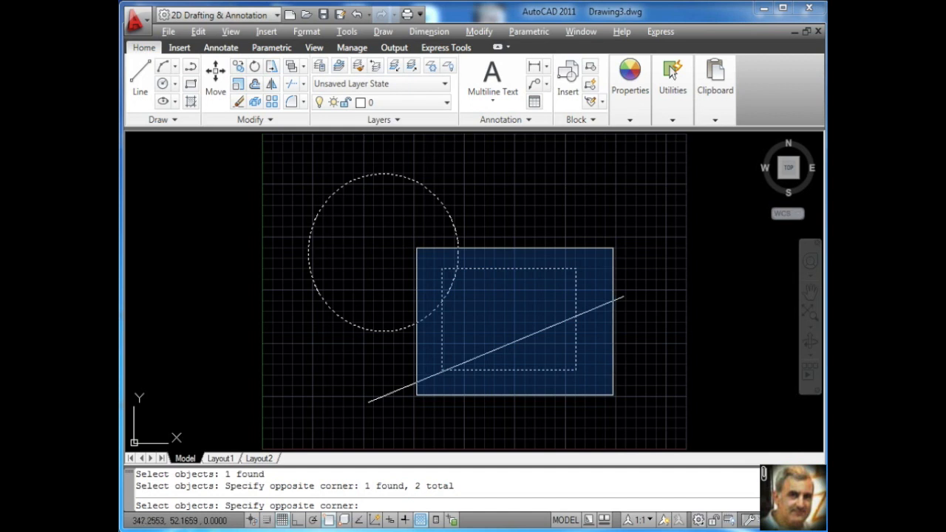
{"action": "key", "text": "Escape"}
{"action": "key", "text": "Escape"}
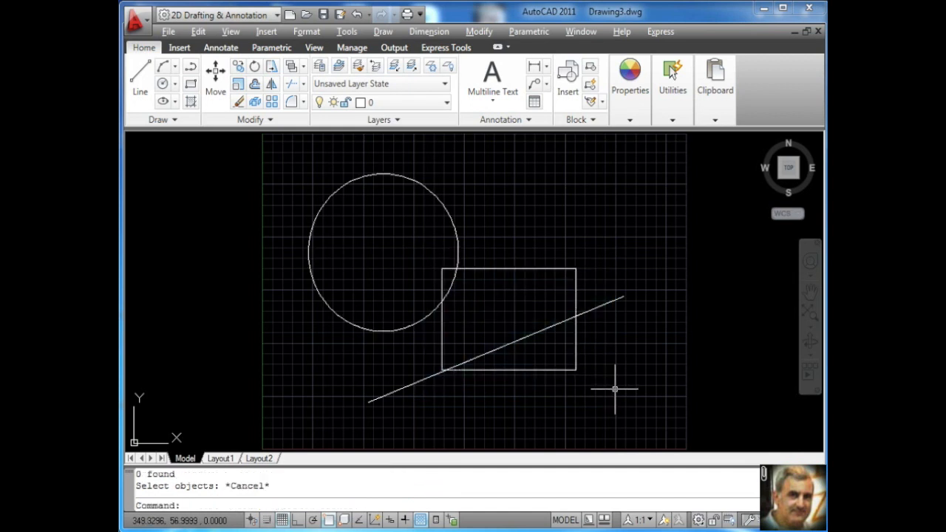
{"action": "key", "text": "Return"}
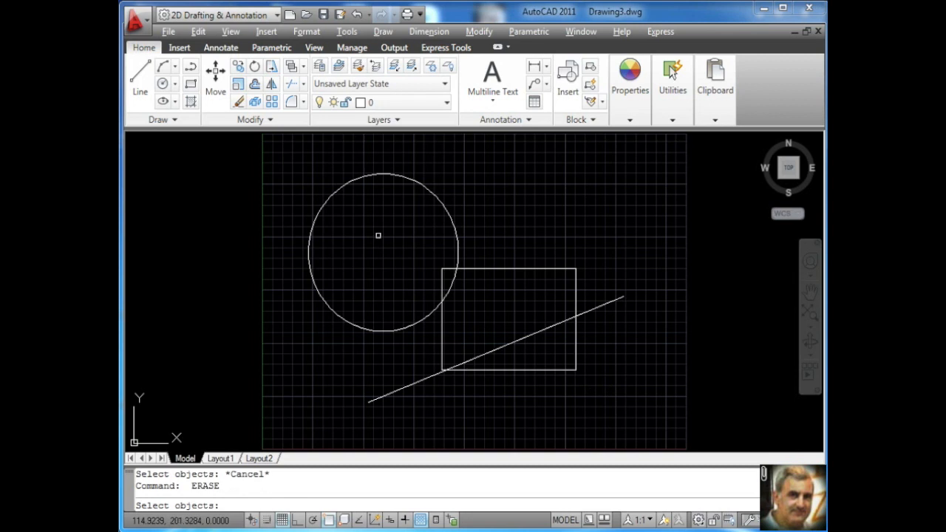
{"action": "left_click", "coordinate": [446, 213]}
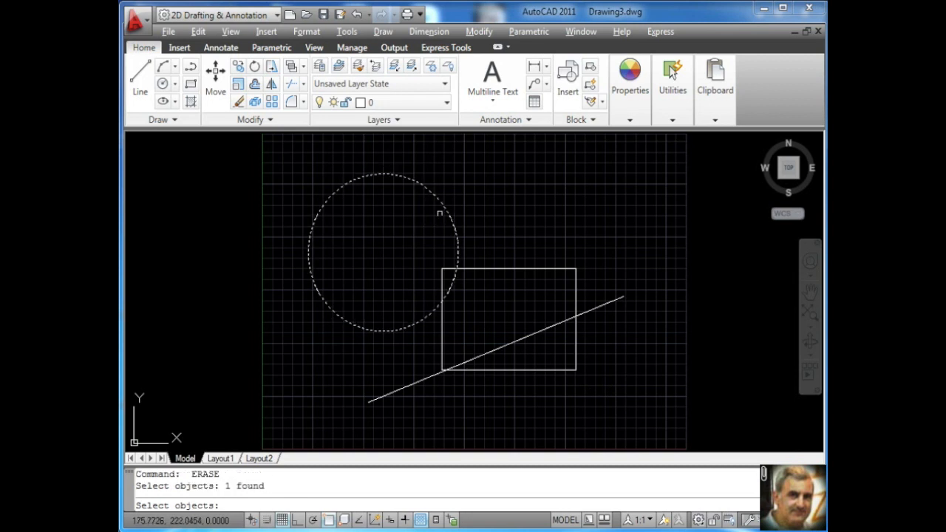
{"action": "key", "text": "Escape"}
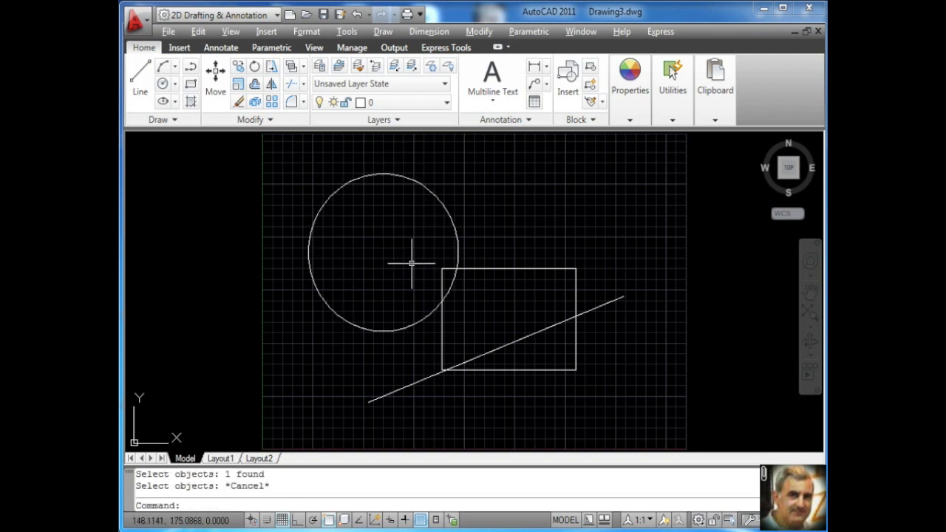
Step: Run Erase and select the rectangle with a left-to-right window enclosing it completely, and cancel without erasing
{"action": "type", "text": "e"}
{"action": "key", "text": "Return"}
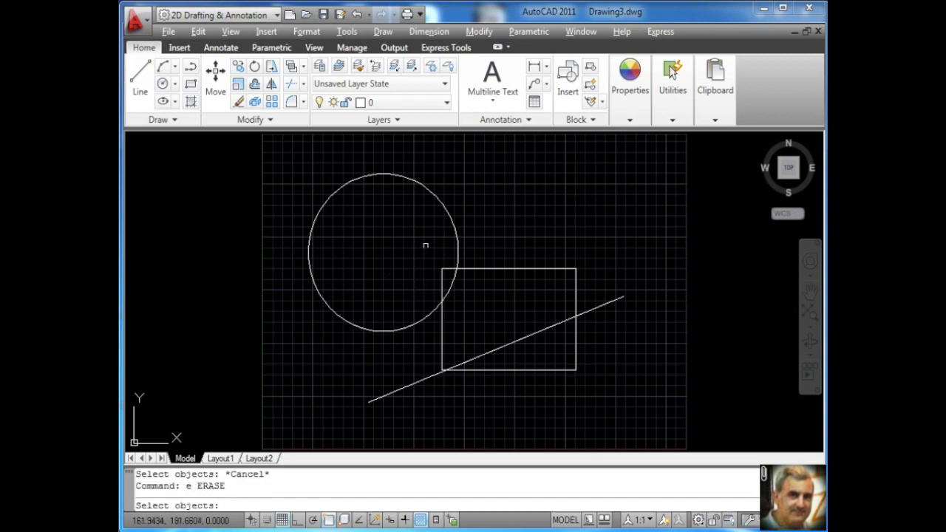
{"action": "left_click", "coordinate": [422, 244]}
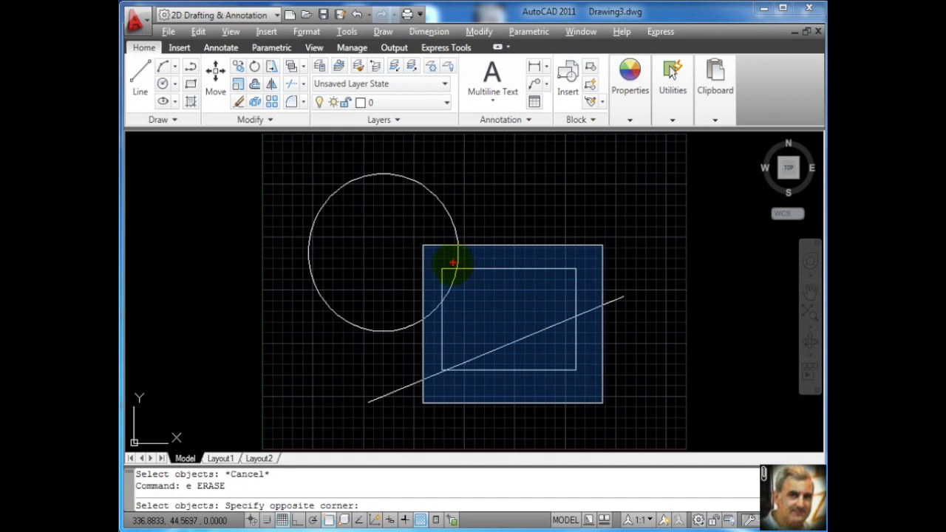
{"action": "mouse_move", "coordinate": [440, 269]}
{"action": "left_mouse_down"}
{"action": "mouse_move", "coordinate": [493, 320]}
{"action": "mouse_move", "coordinate": [577, 372]}
{"action": "left_mouse_up"}
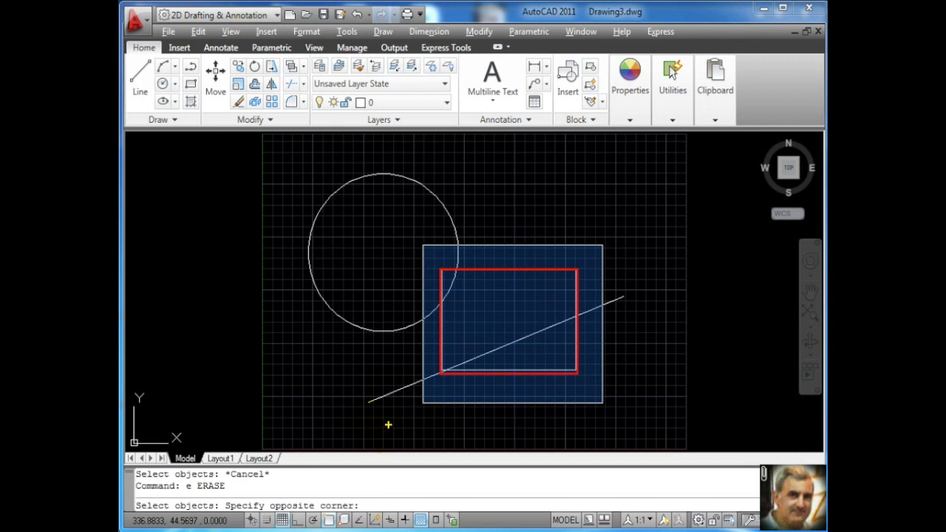
{"action": "left_click_drag", "start_coordinate": [369, 405], "coordinate": [423, 381]}
{"action": "left_click", "coordinate": [438, 195]}
{"action": "left_click", "coordinate": [435, 202]}
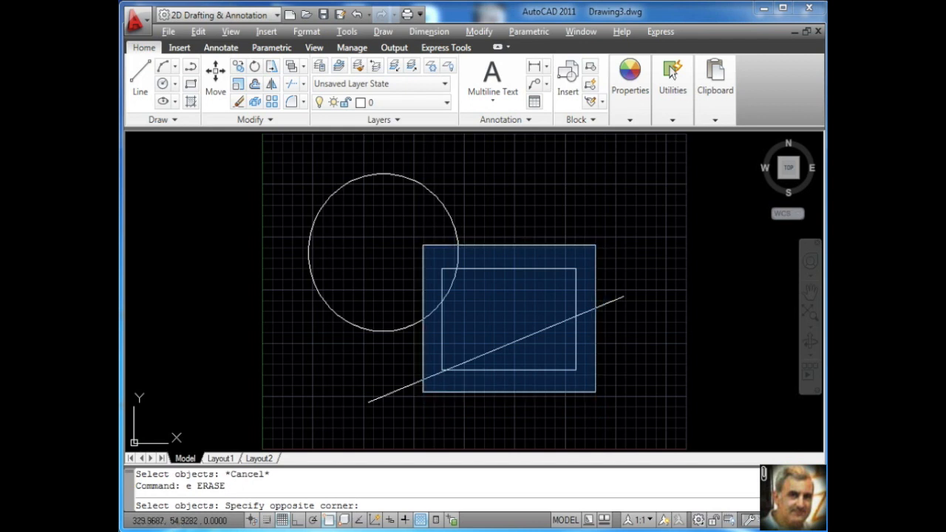
{"action": "left_click", "coordinate": [596, 392]}
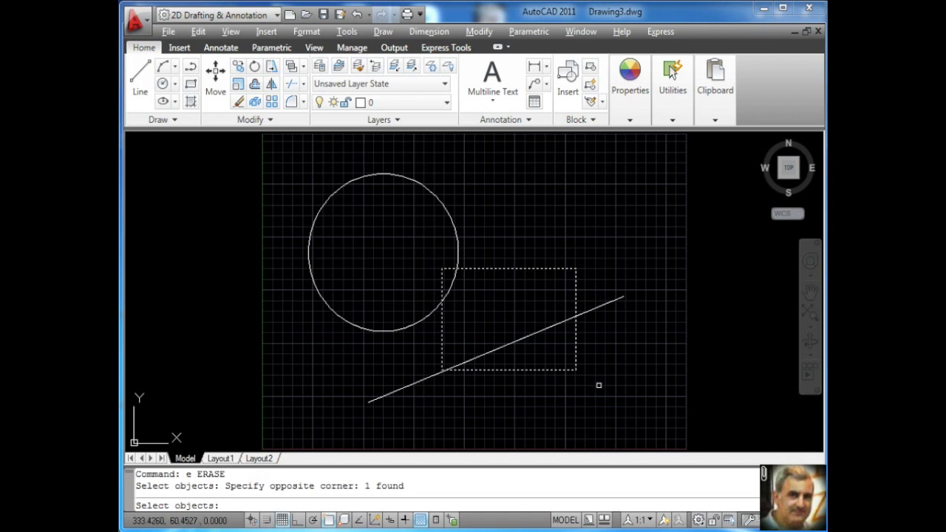
{"action": "key", "text": "Escape"}
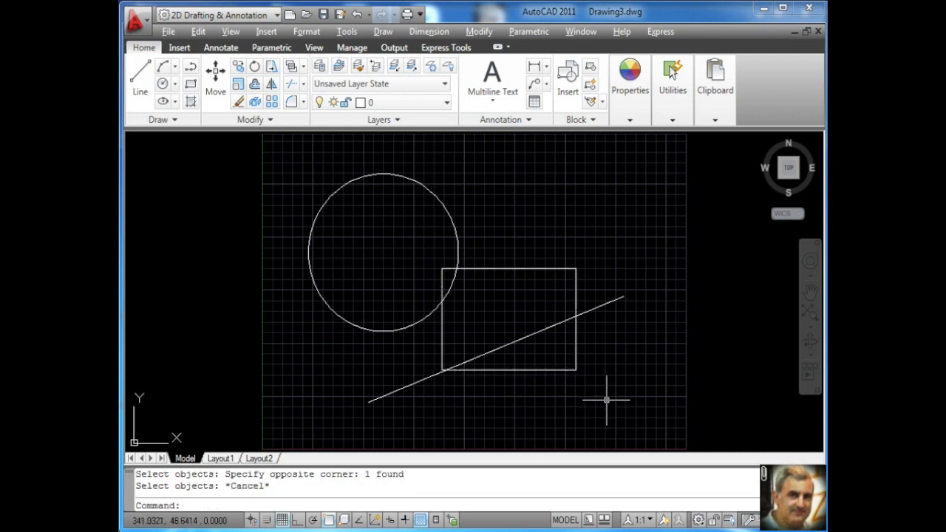
Step: Run Erase and select the circle, rectangle and line with a right-to-left crossing window around the rectangle, and cancel
{"action": "key", "text": "Return"}
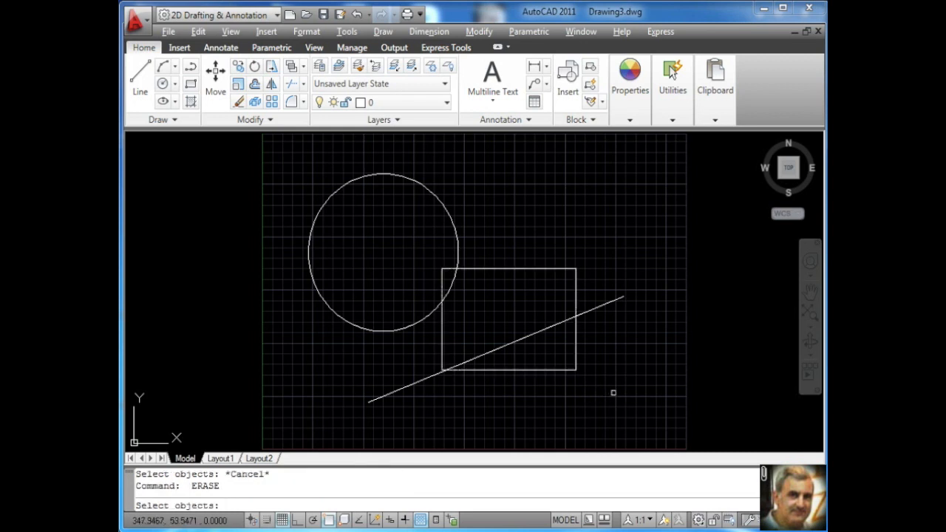
{"action": "left_click", "coordinate": [597, 255]}
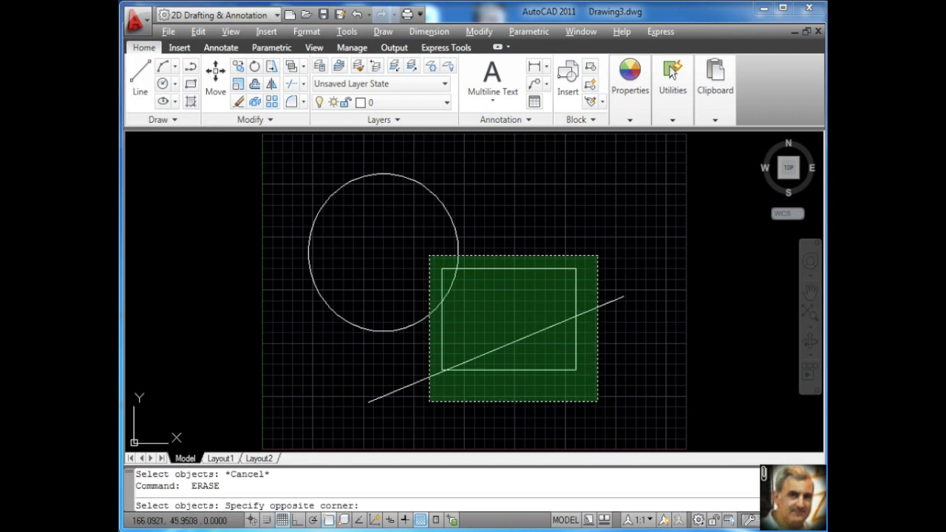
{"action": "left_click", "coordinate": [429, 401]}
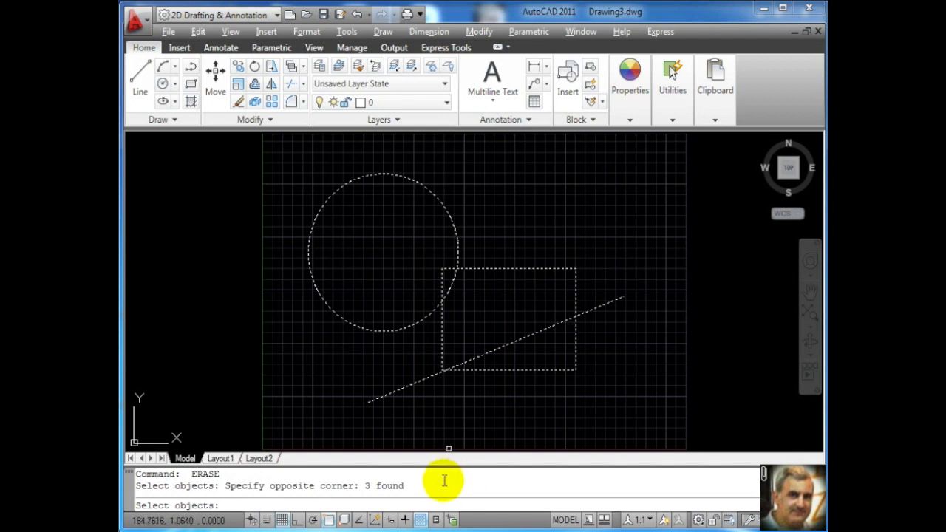
{"action": "left_click_drag", "start_coordinate": [404, 480], "coordinate": [364, 486]}
{"action": "left_click", "coordinate": [395, 485]}
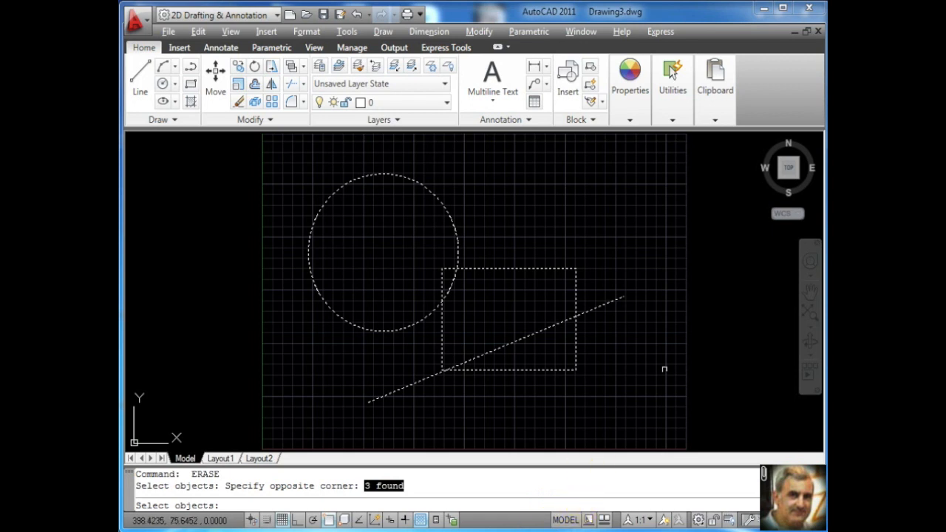
{"action": "key", "text": "Escape"}
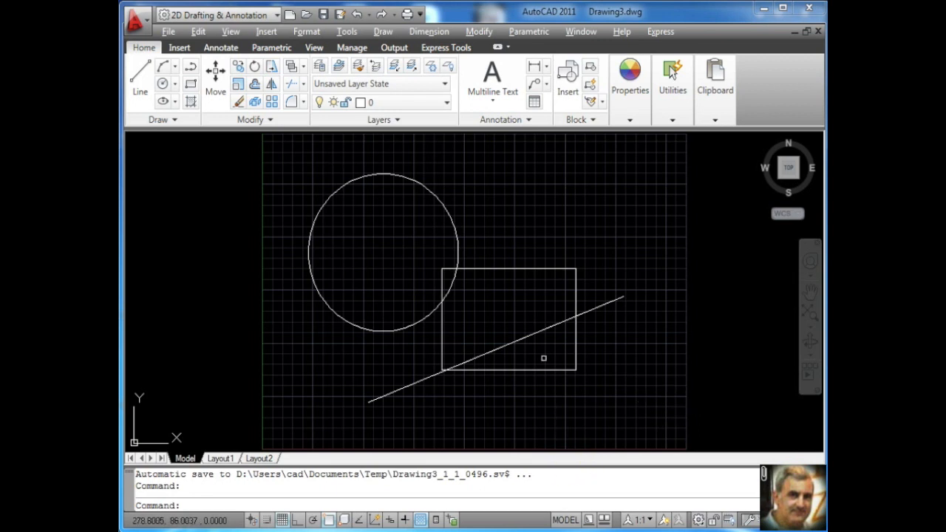
Step: Start Erase and list all available object selection options by entering ? at the selection prompt
{"action": "left_click", "coordinate": [238, 104]}
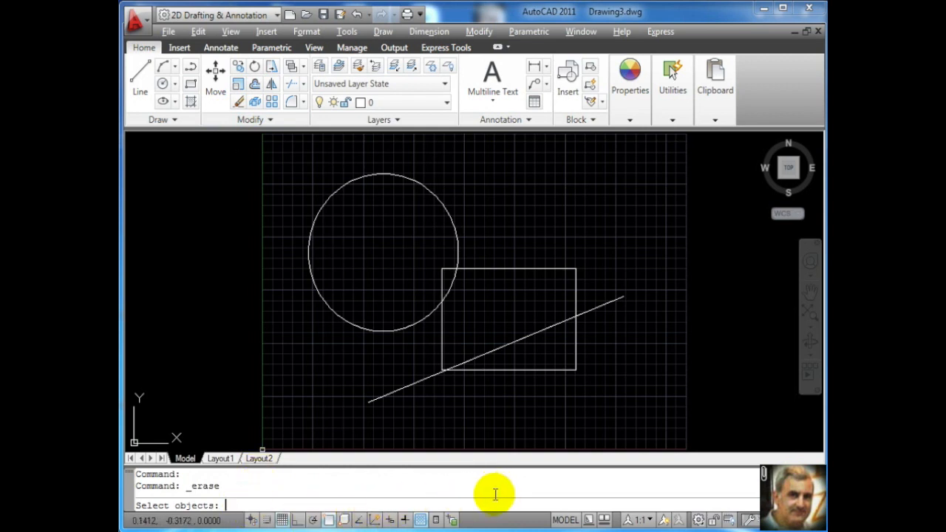
{"action": "type", "text": "?"}
{"action": "key", "text": "Return"}
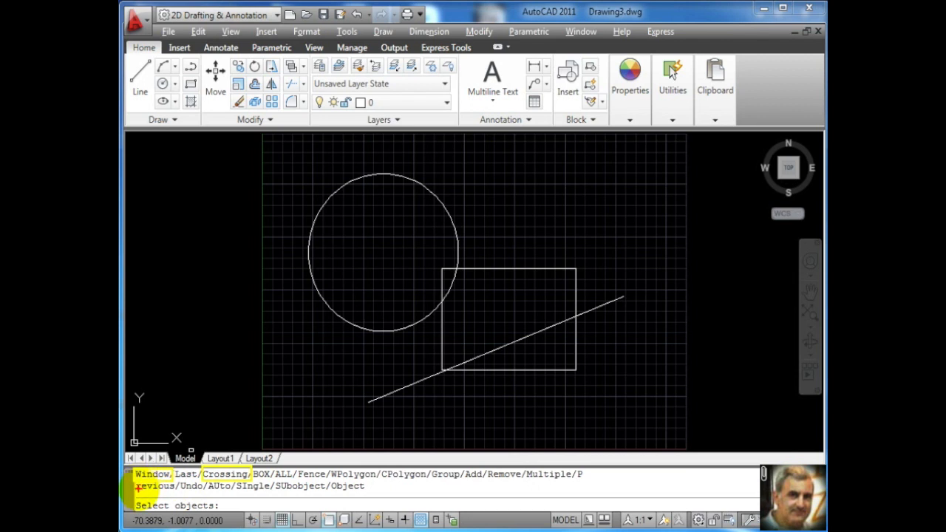
{"action": "left_click_drag", "start_coordinate": [137, 484], "coordinate": [175, 483]}
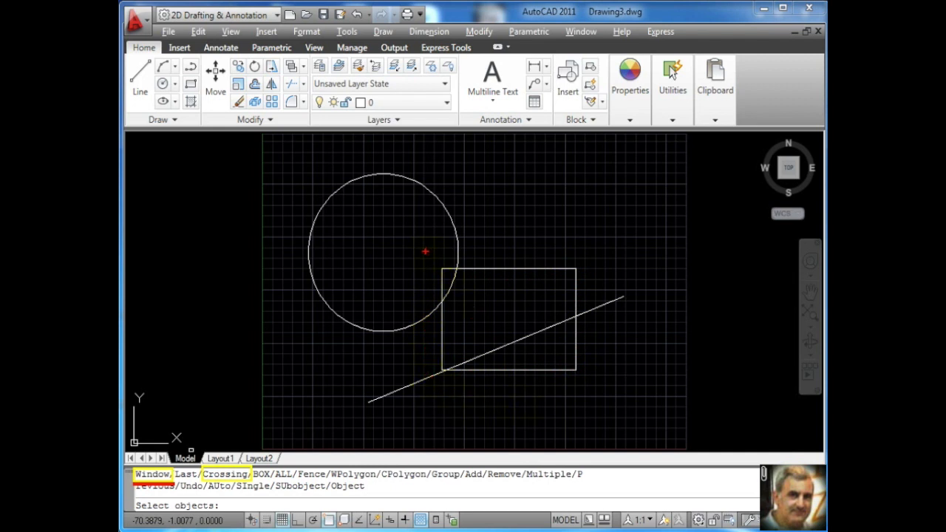
{"action": "left_click", "coordinate": [441, 267]}
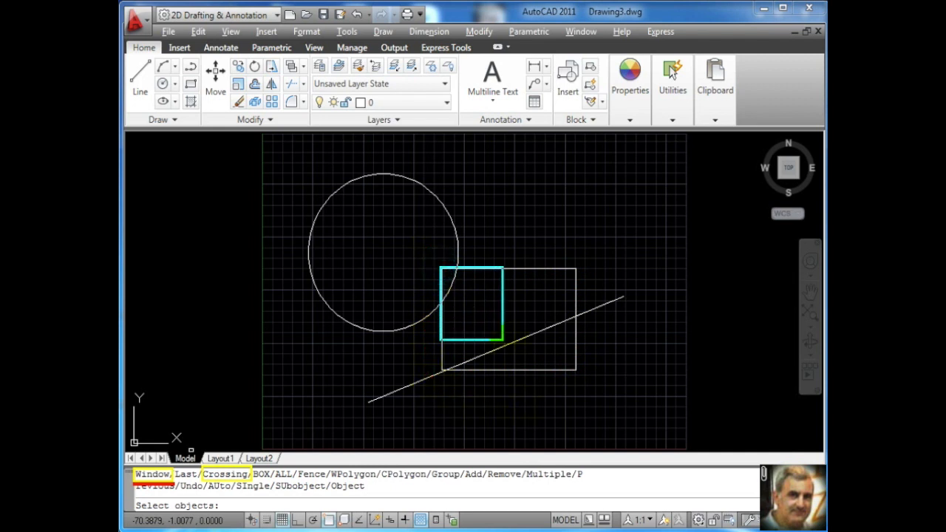
{"action": "left_click", "coordinate": [578, 372]}
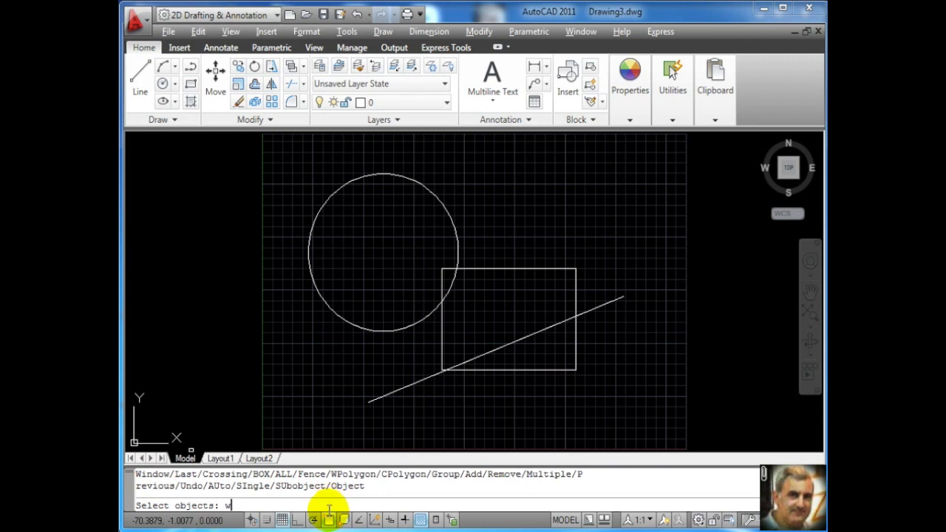
Step: Use the Window selection option (w) to start a window from the rectangle's upper-left side, and cancel Erase
{"action": "key", "text": "Return"}
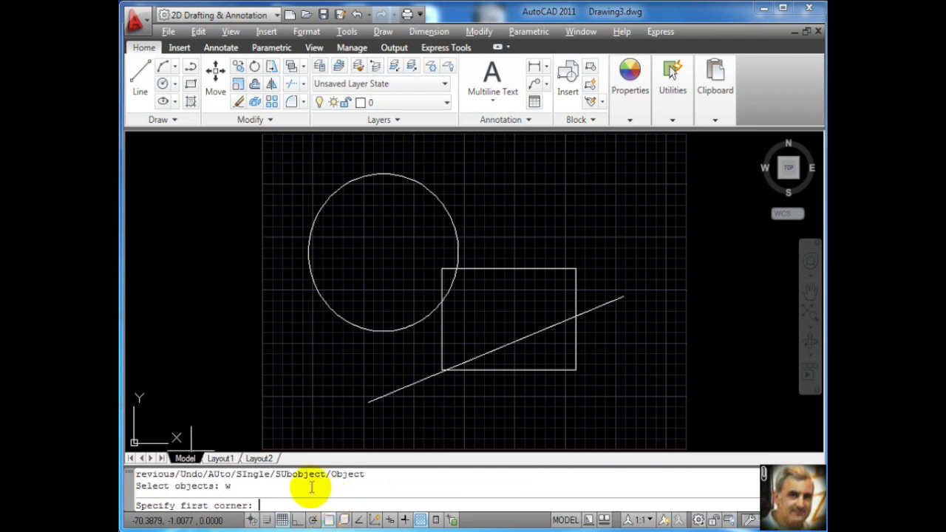
{"action": "left_click", "coordinate": [422, 250]}
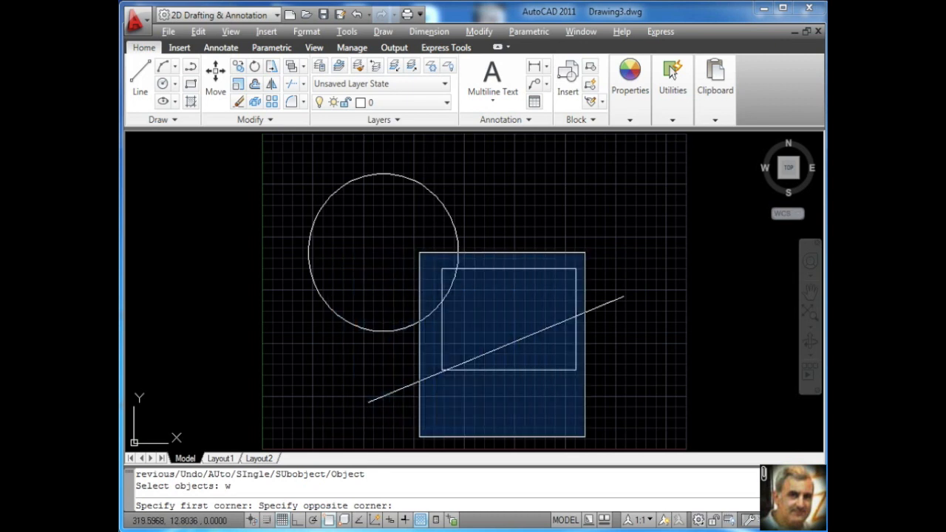
{"action": "key", "text": "Escape"}
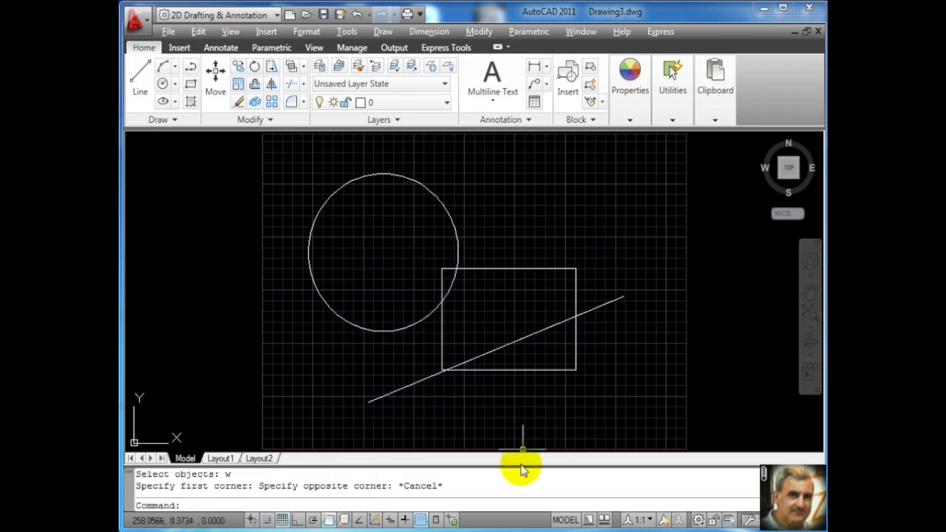
Step: Repeat Erase with the Window option (w), enclose the rectangle from upper right to lower left, and cancel without erasing
{"action": "key", "text": "Return"}
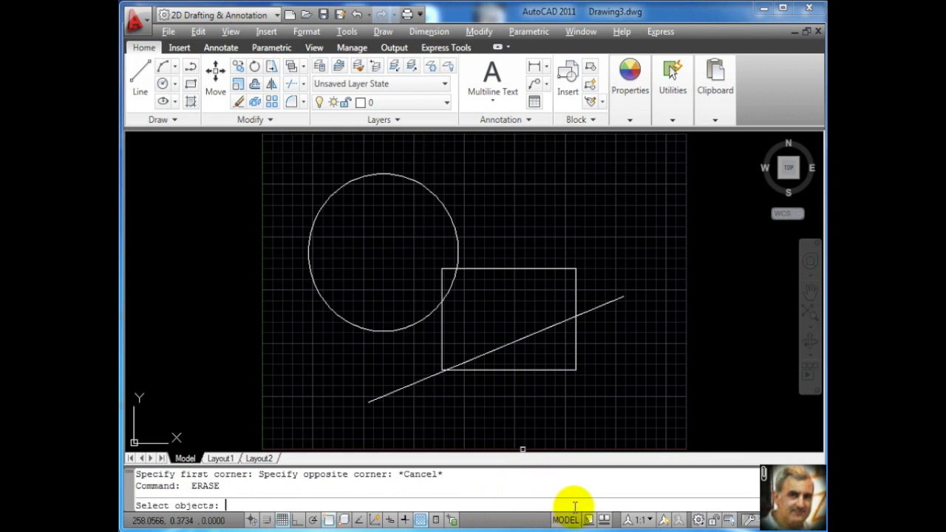
{"action": "key", "text": "Return"}
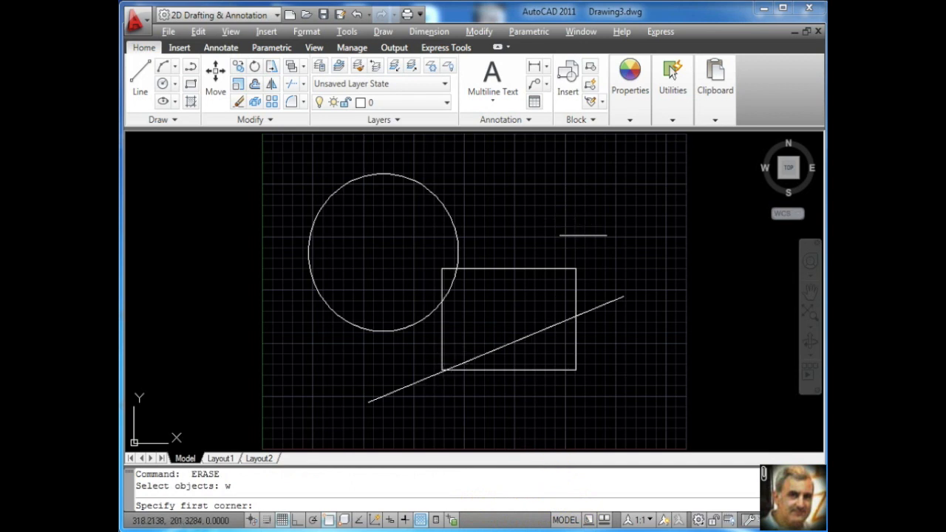
{"action": "left_click", "coordinate": [608, 248]}
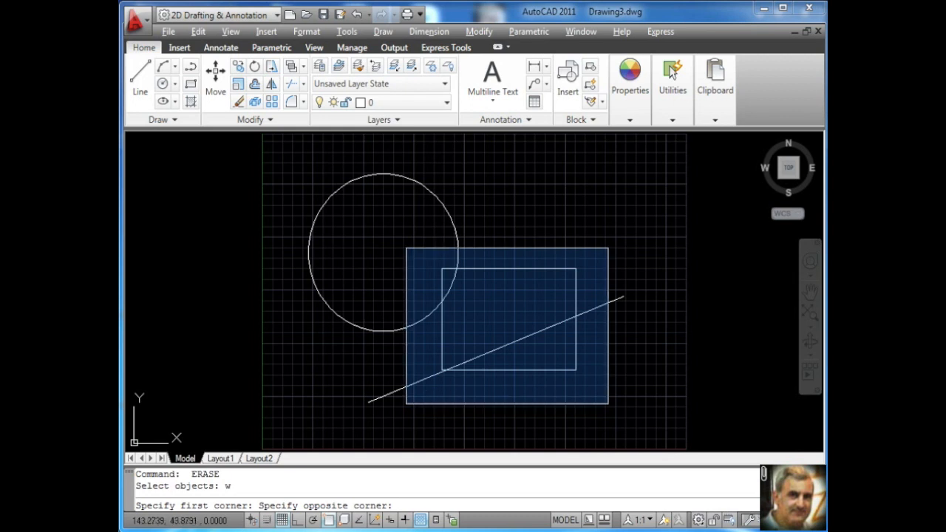
{"action": "left_click", "coordinate": [406, 403]}
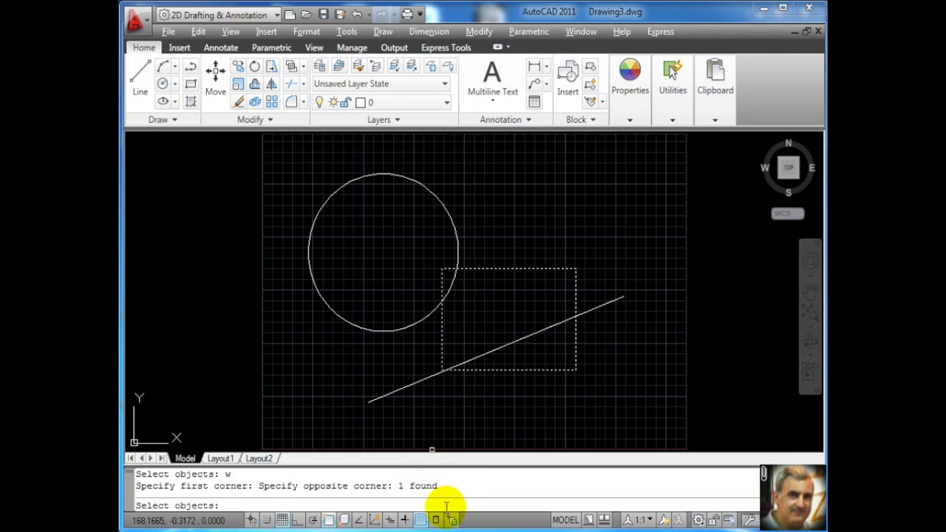
{"action": "key", "text": "Escape"}
Step: Restart Erase and display the list of object selection options again with ?
{"action": "type", "text": "e"}
{"action": "key", "text": "Return"}
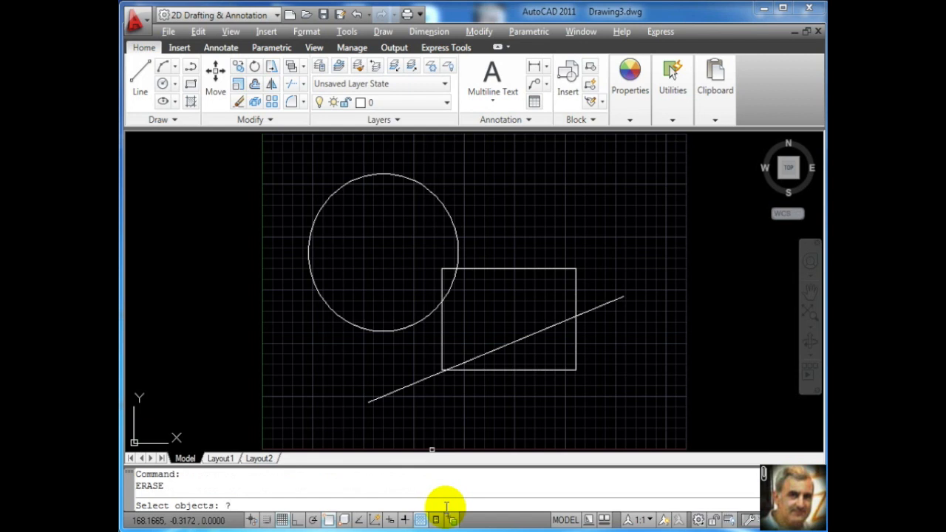
{"action": "key", "text": "Return"}
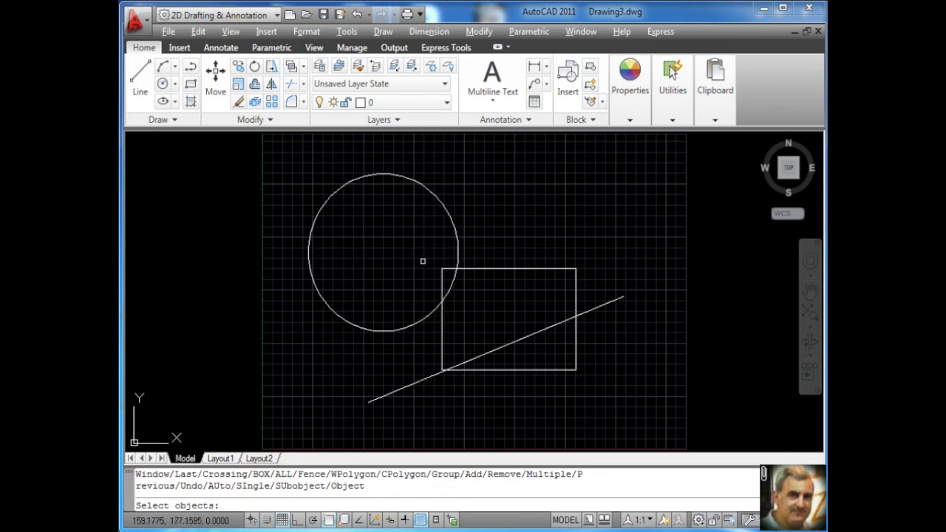
Step: Use the Crossing selection option (c) to draw a box around the rectangle from upper left to lower right, and cancel Erase
{"action": "type", "text": "c"}
{"action": "key", "text": "Return"}
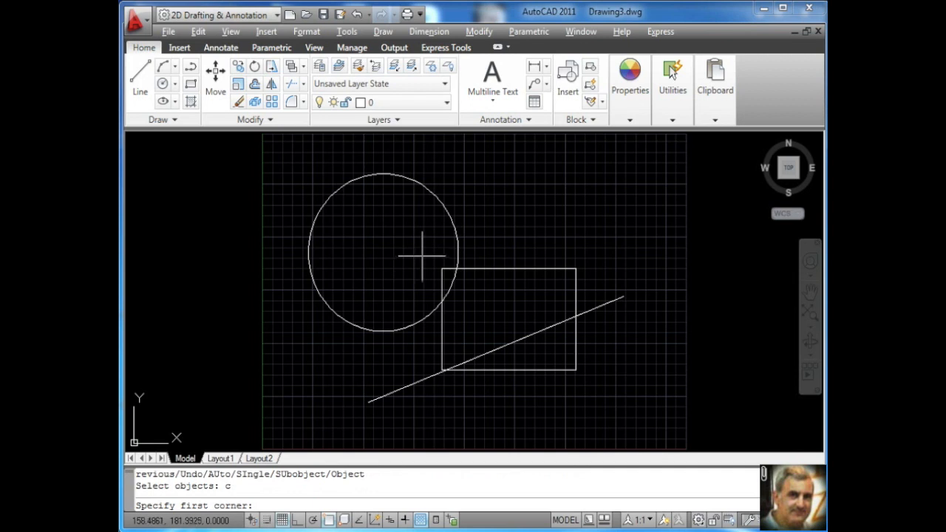
{"action": "left_click", "coordinate": [423, 255]}
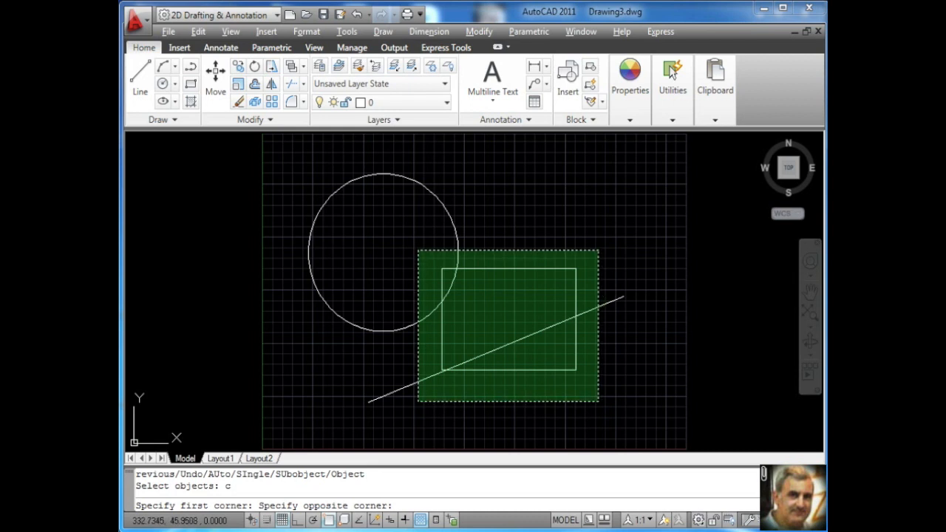
{"action": "left_click", "coordinate": [602, 402]}
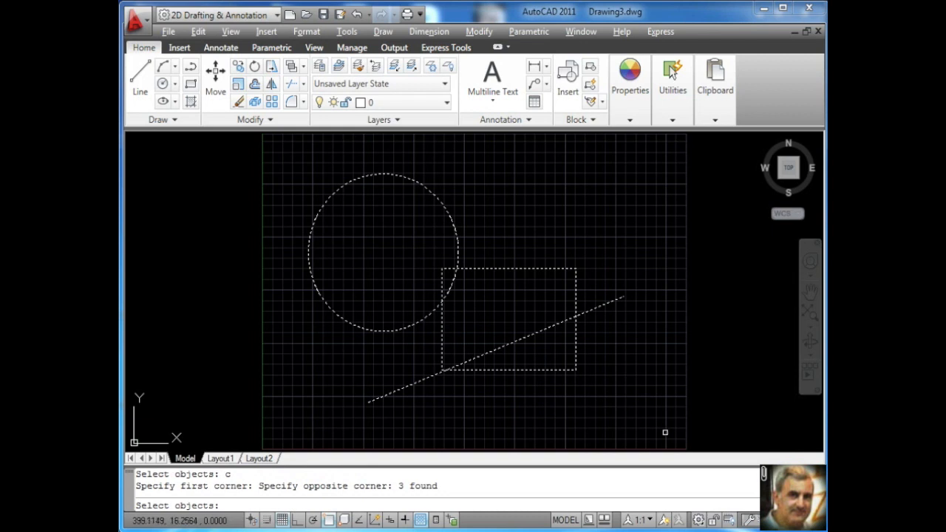
{"action": "left_click_drag", "start_coordinate": [440, 486], "coordinate": [398, 485]}
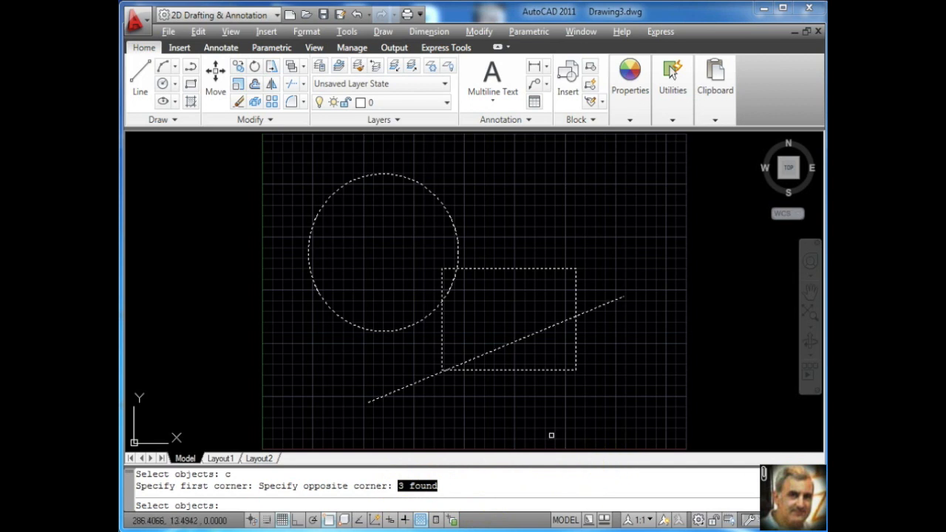
{"action": "key", "text": "Escape"}
Step: Restart Erase, list the selection options, select the most recently drawn object with the Last option (l), and cancel
{"action": "key", "text": "Return"}
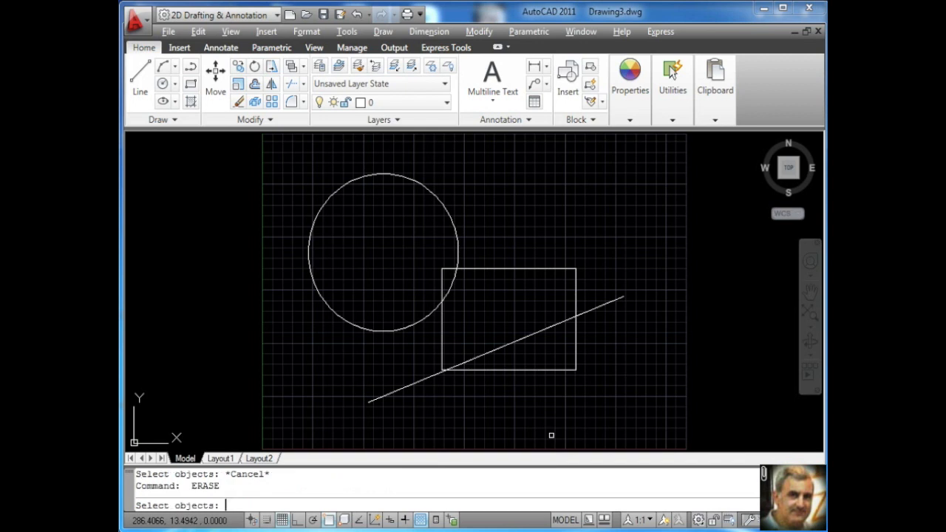
{"action": "key", "text": "Return"}
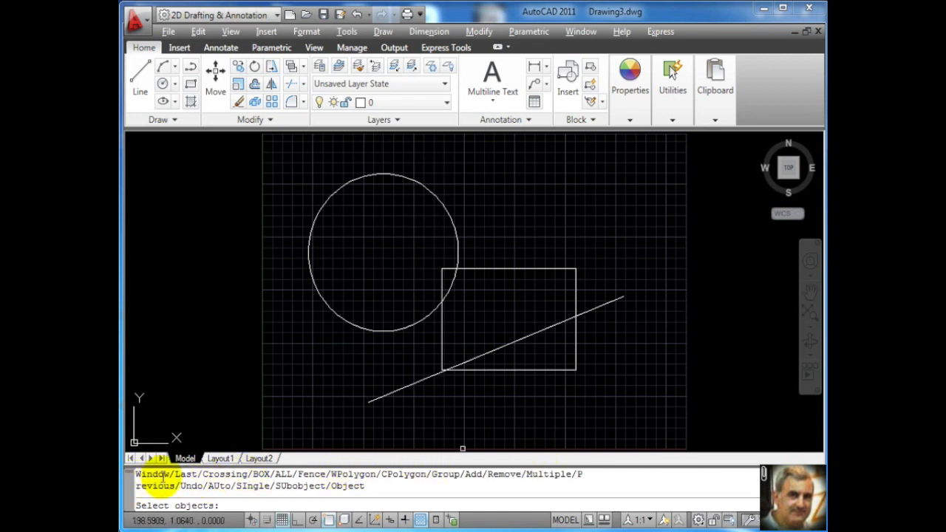
{"action": "left_click_drag", "start_coordinate": [170, 475], "coordinate": [199, 477]}
{"action": "left_click", "coordinate": [197, 476]}
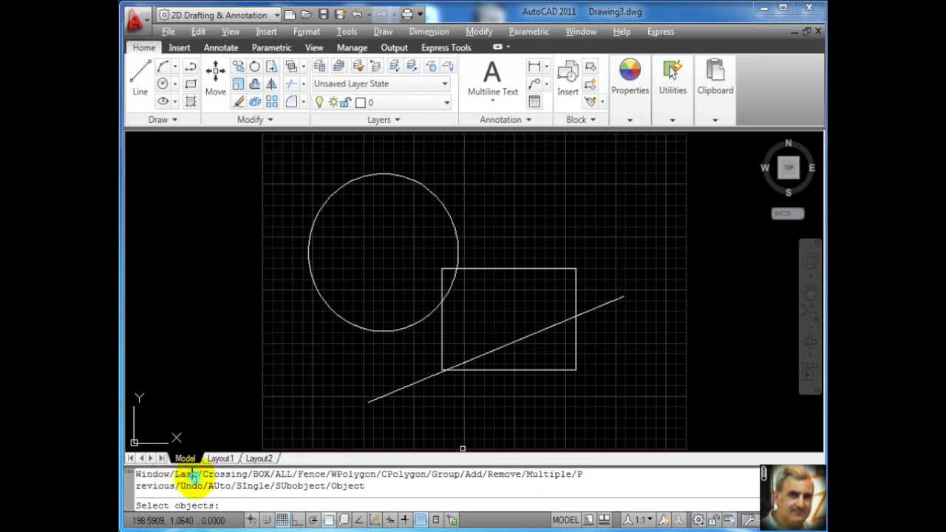
{"action": "left_click_drag", "start_coordinate": [197, 476], "coordinate": [175, 475]}
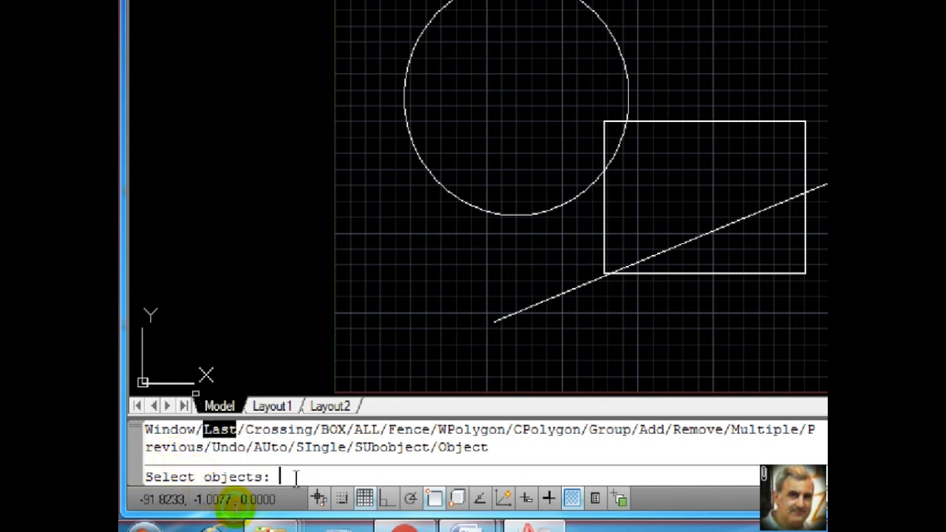
{"action": "type", "text": "l"}
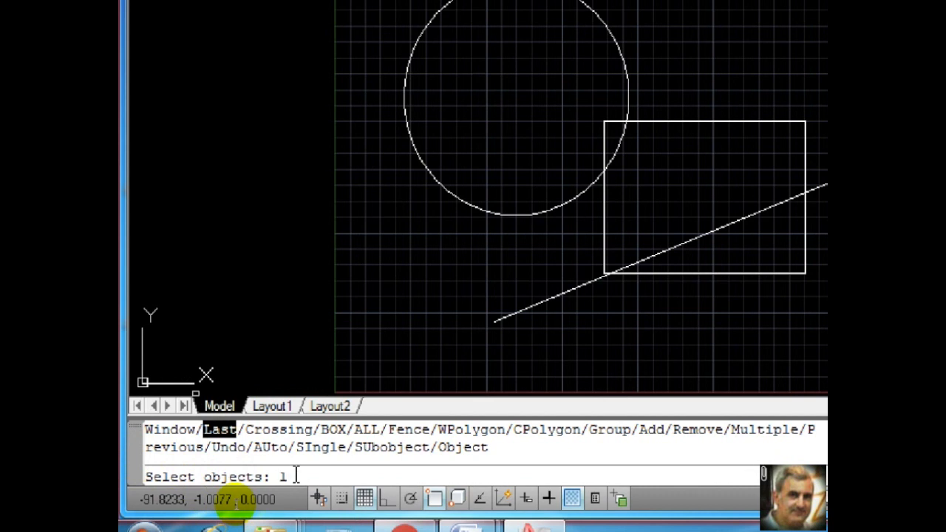
{"action": "key", "text": "Return"}
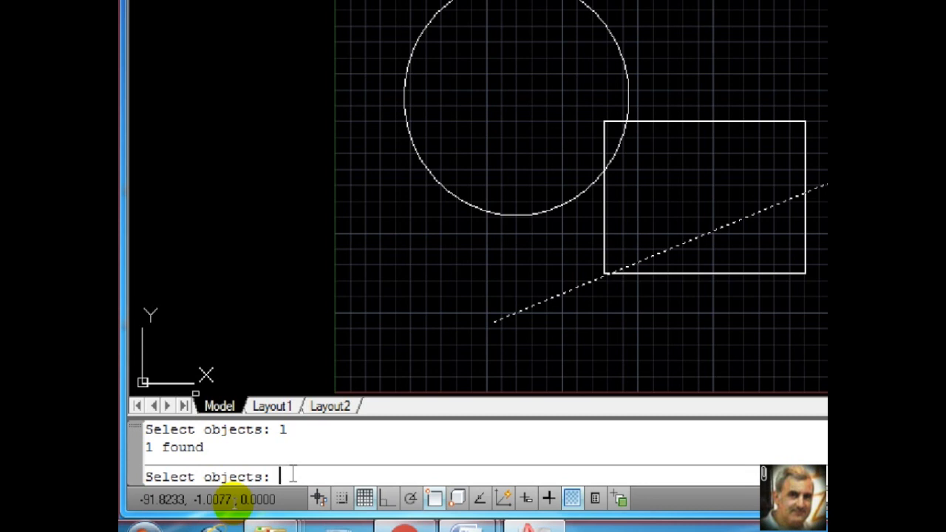
{"action": "key", "text": "Escape"}
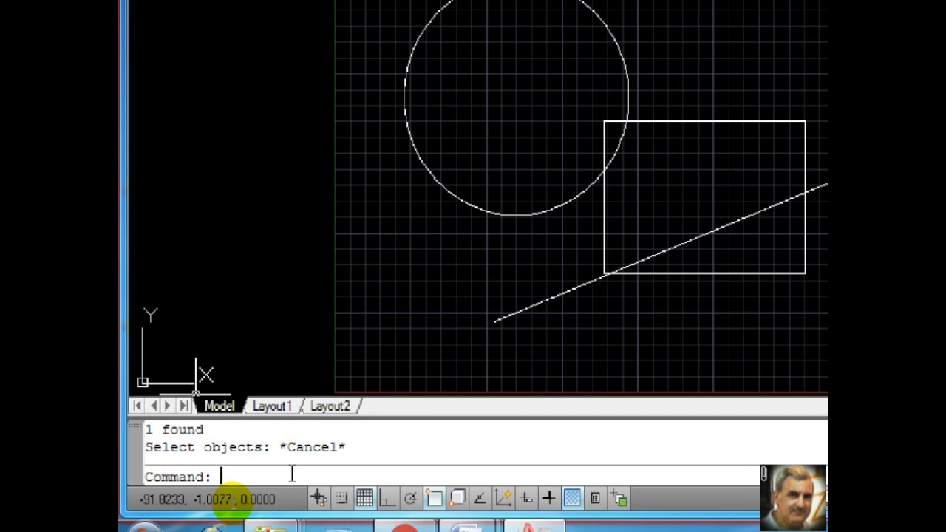
Step: Start Erase, list the selection options with ?, select every object with the ALL option (all), and cancel without erasing
{"action": "type", "text": "e"}
{"action": "key", "text": "Return"}
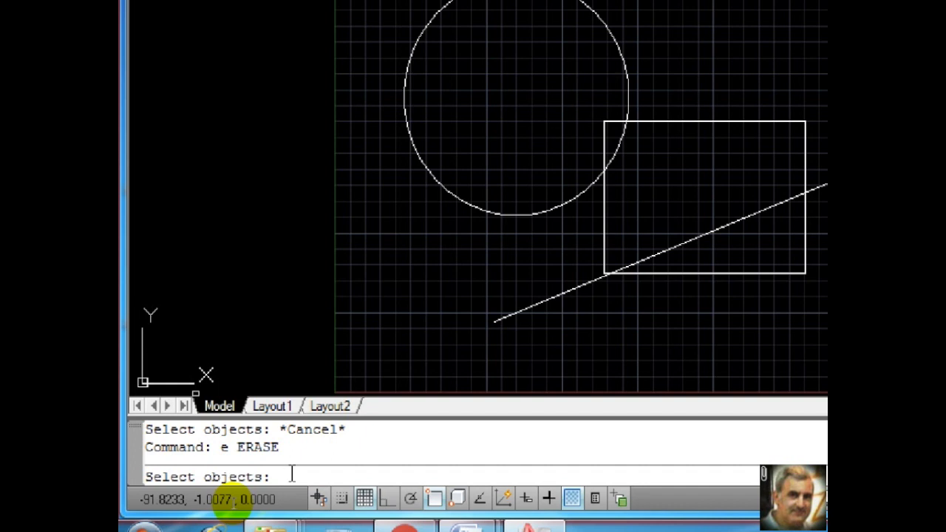
{"action": "type", "text": "?"}
{"action": "key", "text": "Return"}
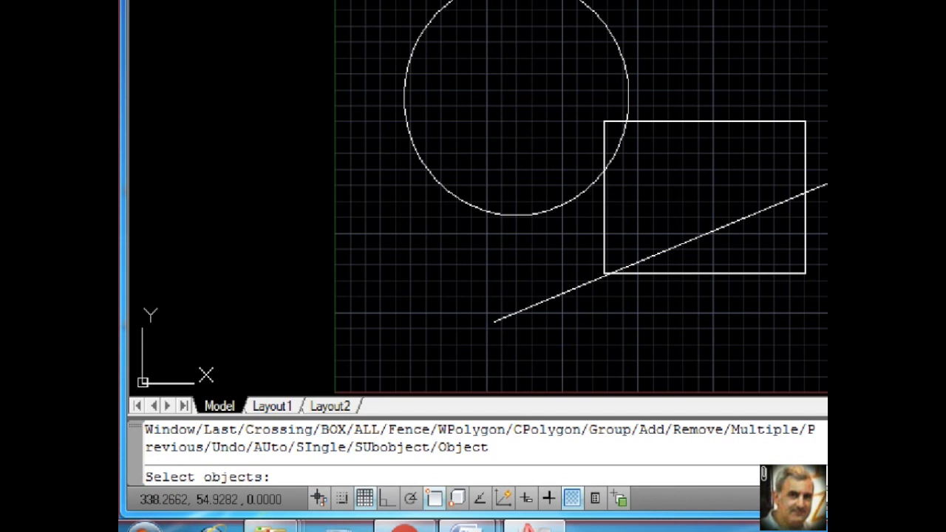
{"action": "type", "text": "all"}
{"action": "key", "text": "Return"}
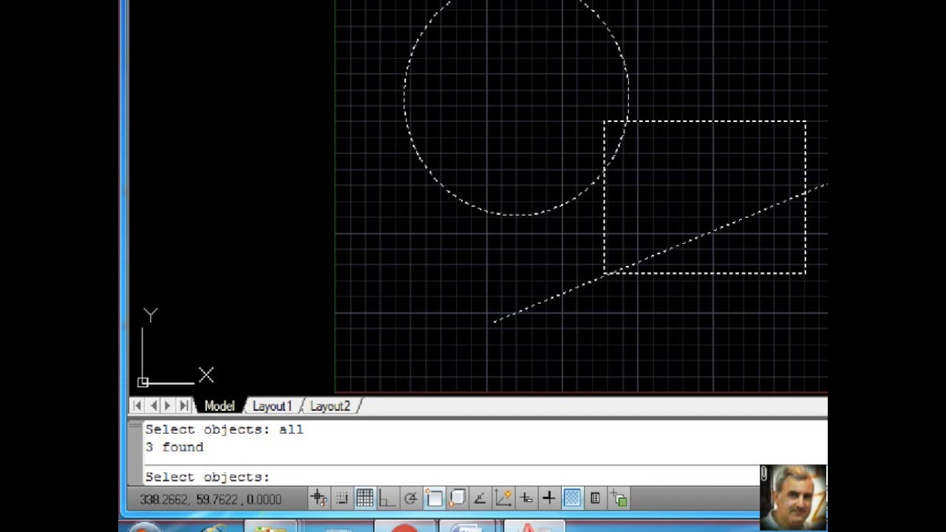
{"action": "key", "text": "Escape"}
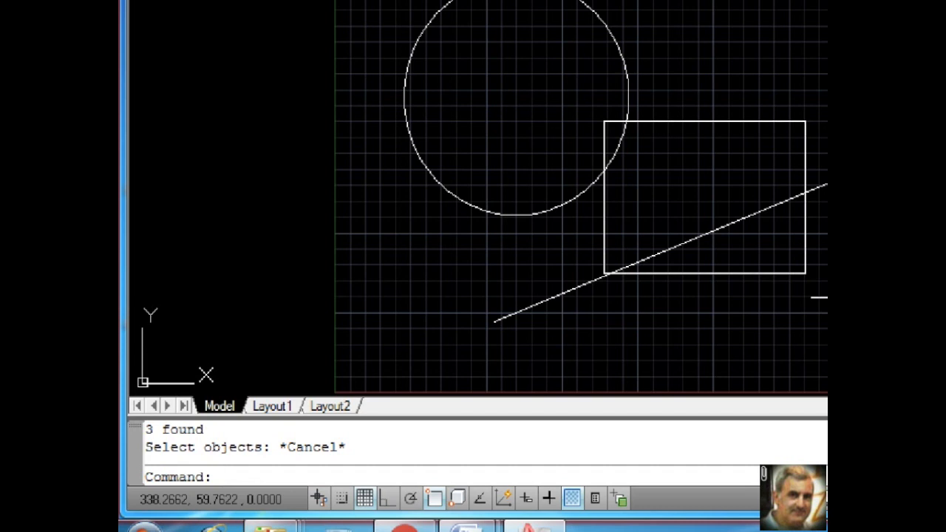
Step: Restart Erase, list the options with ?, and use Fence (f) to run a fence from below the circle through it past the rectangle
{"action": "type", "text": "e"}
{"action": "key", "text": "Return"}
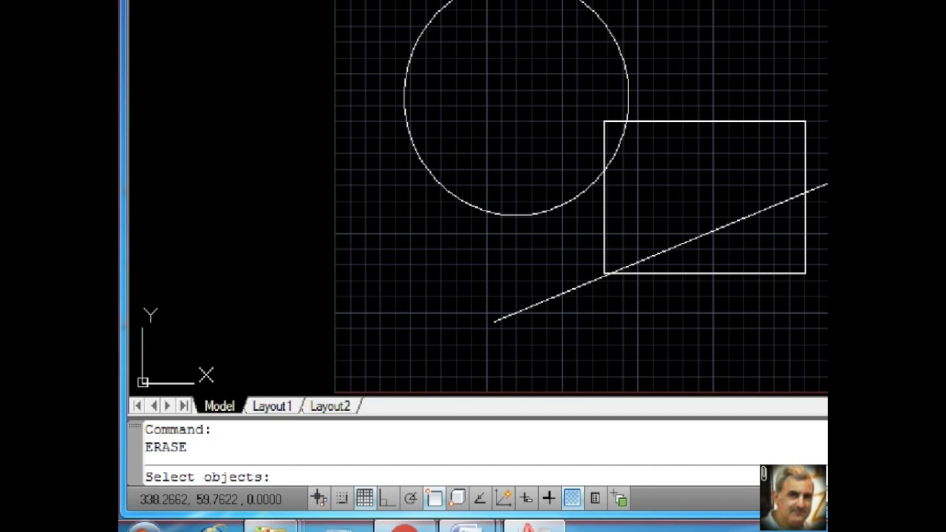
{"action": "type", "text": "?"}
{"action": "key", "text": "Return"}
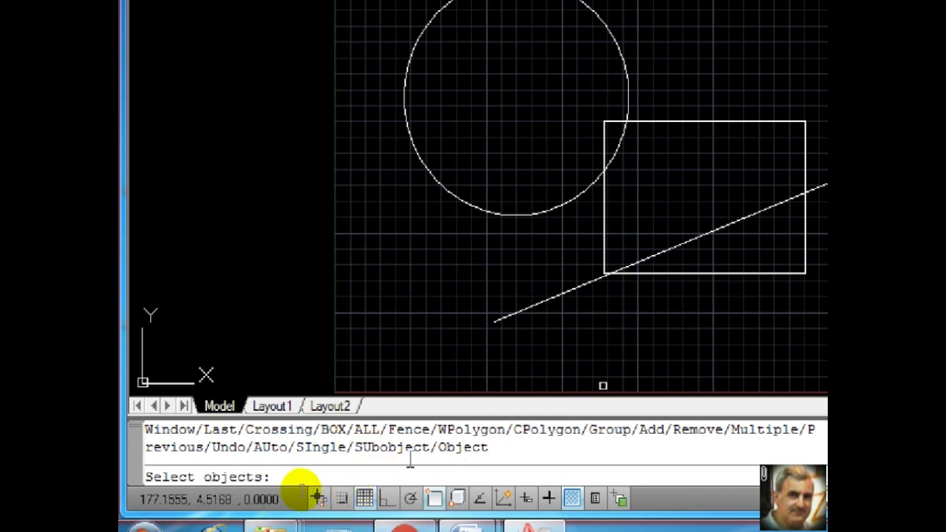
{"action": "left_click_drag", "start_coordinate": [387, 437], "coordinate": [430, 436]}
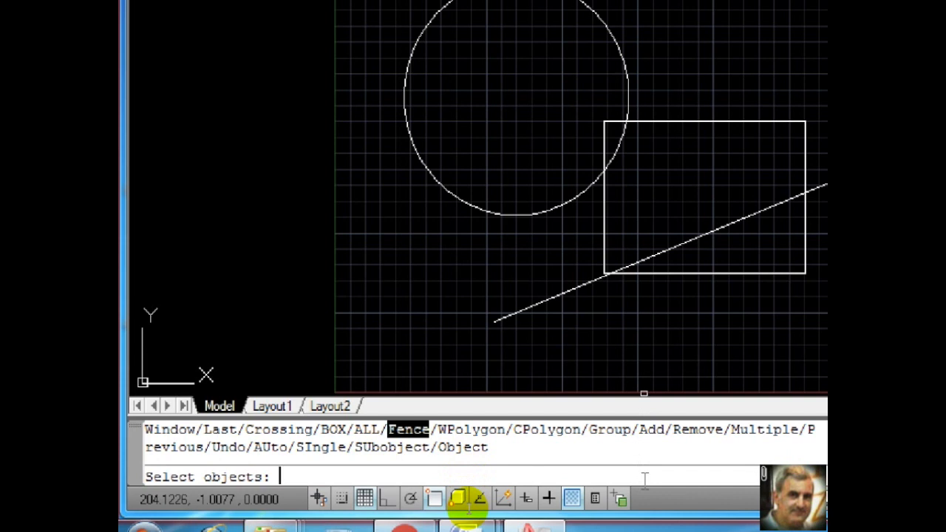
{"action": "type", "text": "f"}
{"action": "key", "text": "Return"}
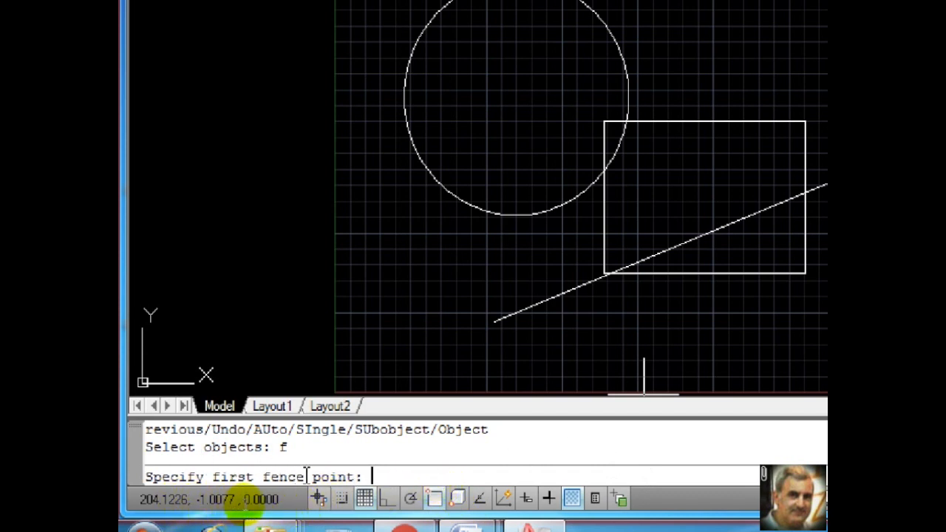
{"action": "left_click", "coordinate": [495, 252]}
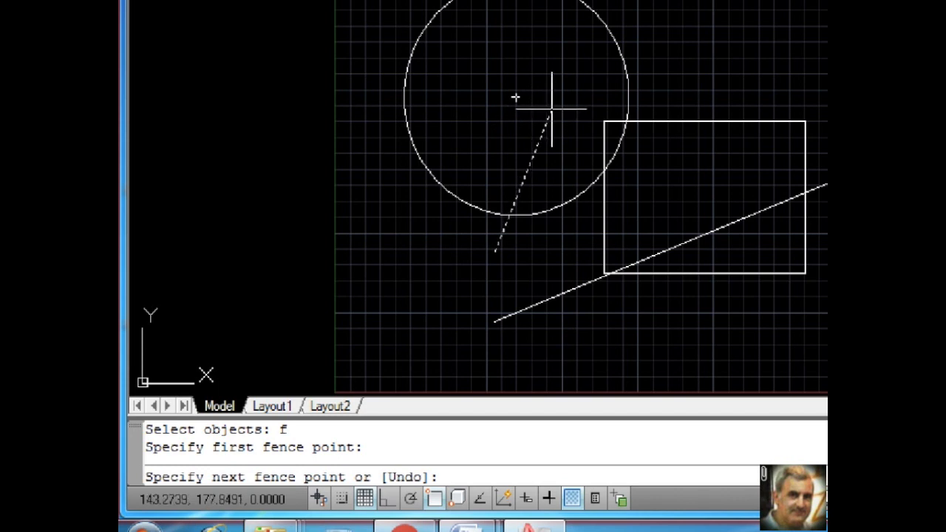
{"action": "left_click", "coordinate": [588, 79]}
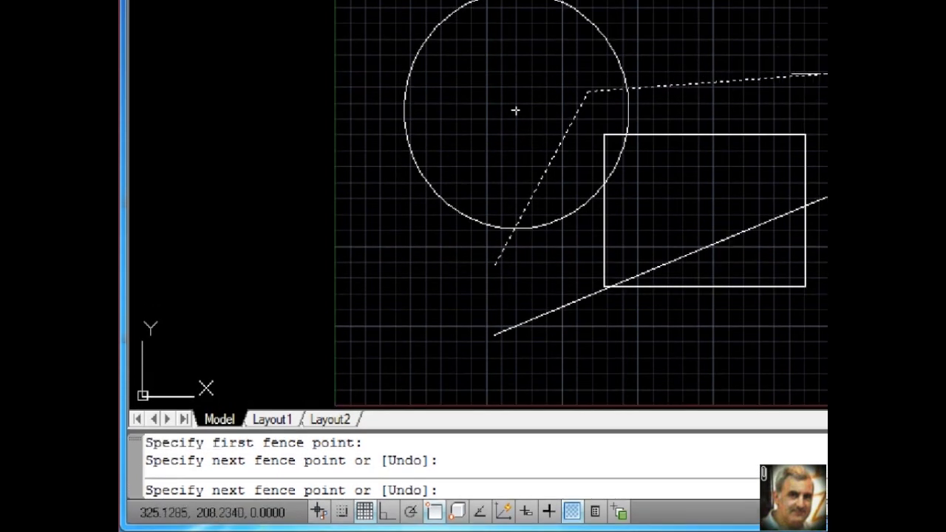
{"action": "left_click", "coordinate": [822, 69]}
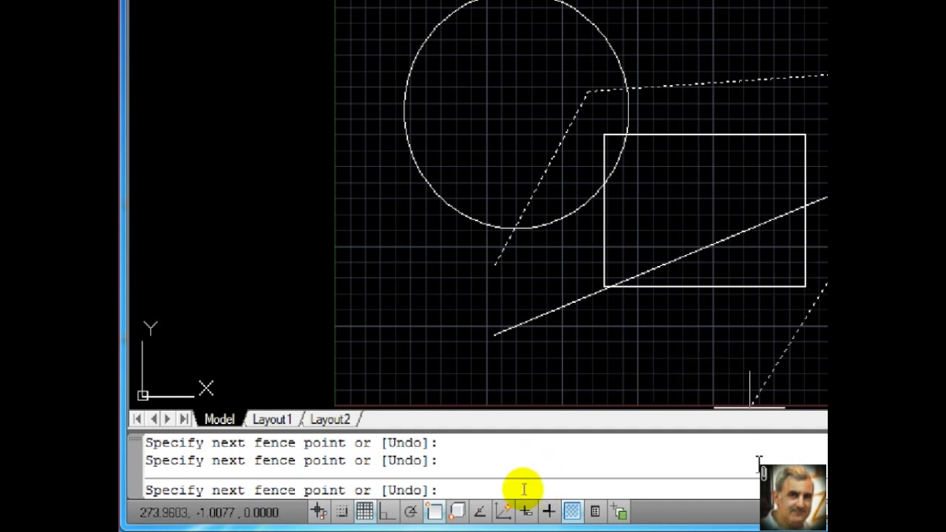
Step: Undo the last fence point (u), extend the fence down across the line's right end, complete the fence selection, and cancel Erase
{"action": "left_click_drag", "start_coordinate": [426, 460], "coordinate": [389, 455]}
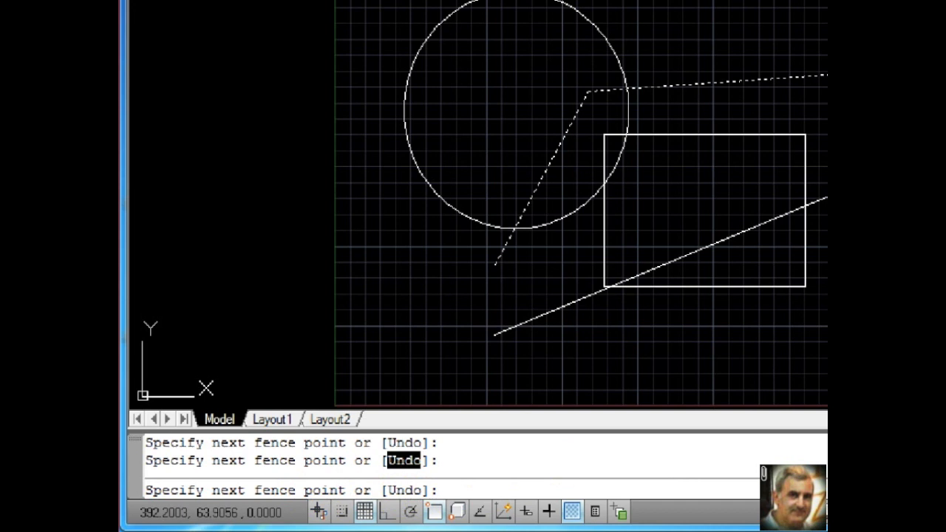
{"action": "type", "text": "u"}
{"action": "key", "text": "Return"}
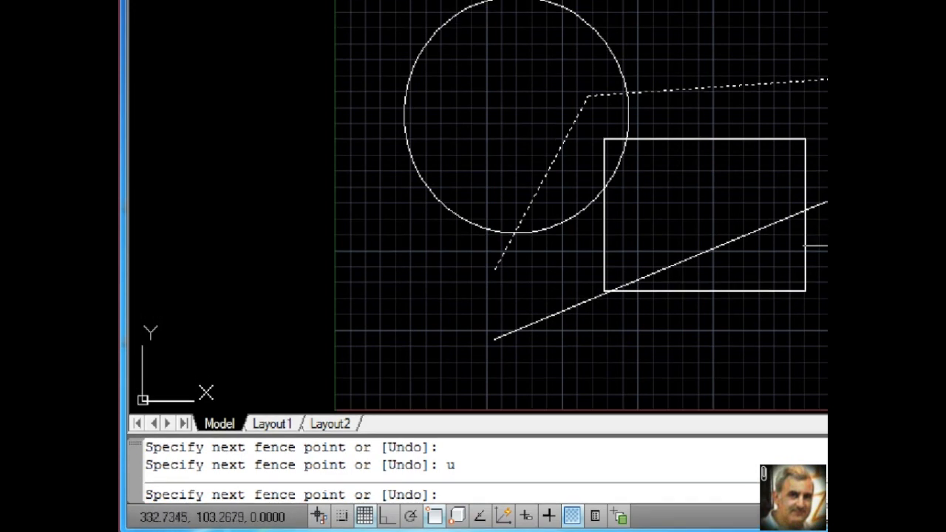
{"action": "left_click", "coordinate": [836, 257]}
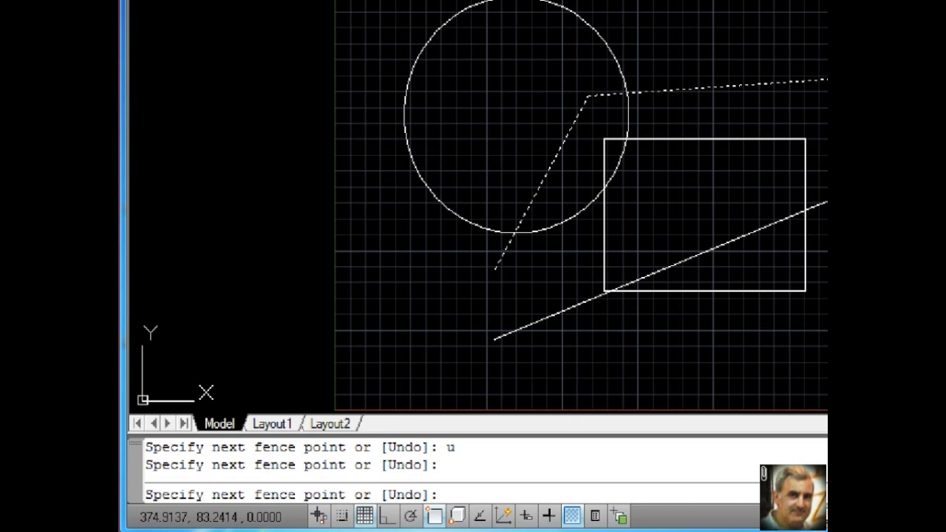
{"action": "key", "text": "Return"}
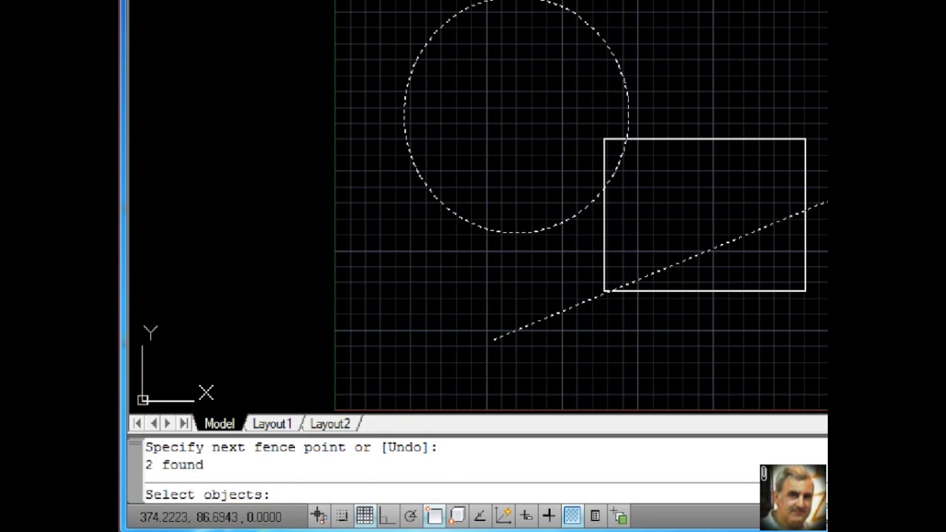
{"action": "key", "text": "Escape"}
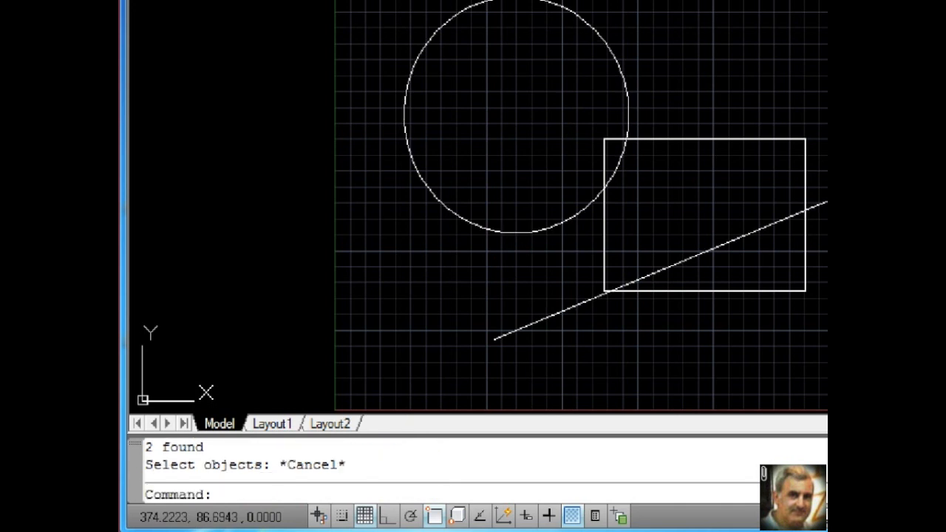
Step: Restart Erase, list the selection options with ?, and highlight the WPolygon and CPolygon entries in the list
{"action": "key", "text": "Return"}
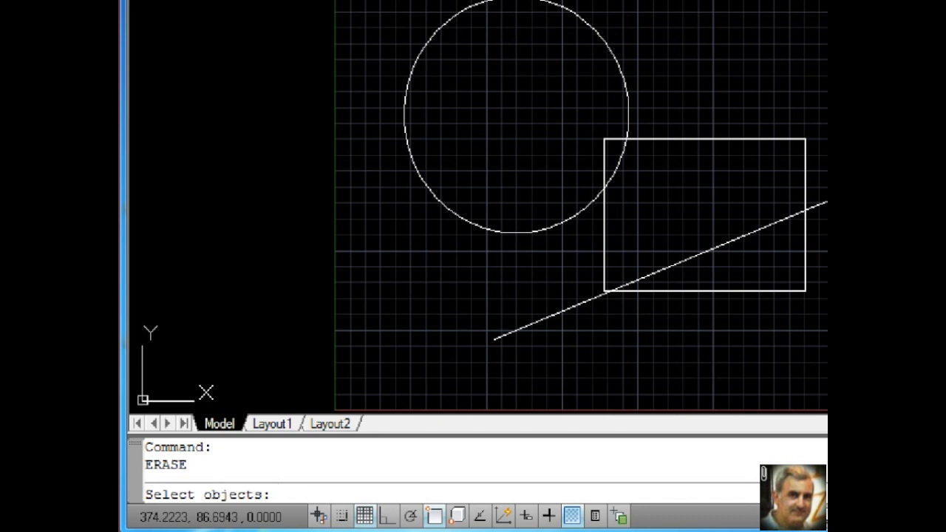
{"action": "type", "text": "?"}
{"action": "key", "text": "Return"}
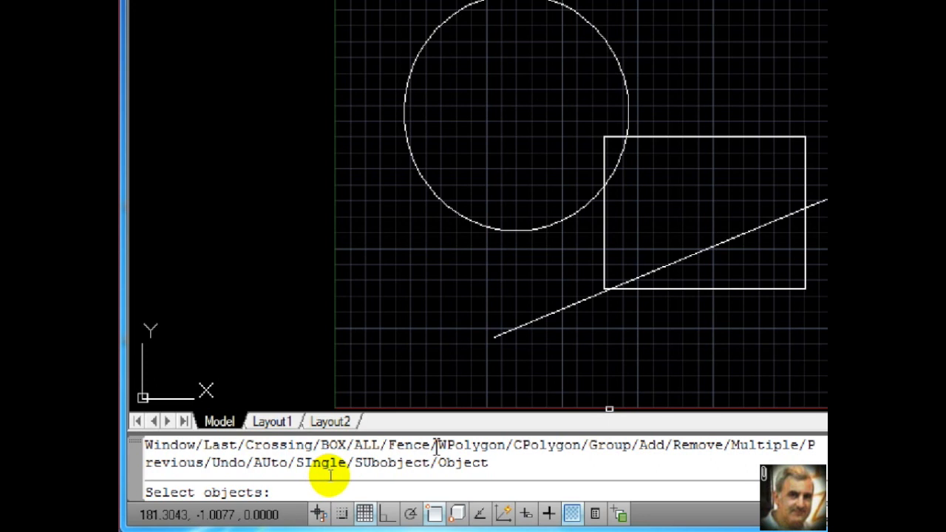
{"action": "left_click_drag", "start_coordinate": [508, 445], "coordinate": [441, 445]}
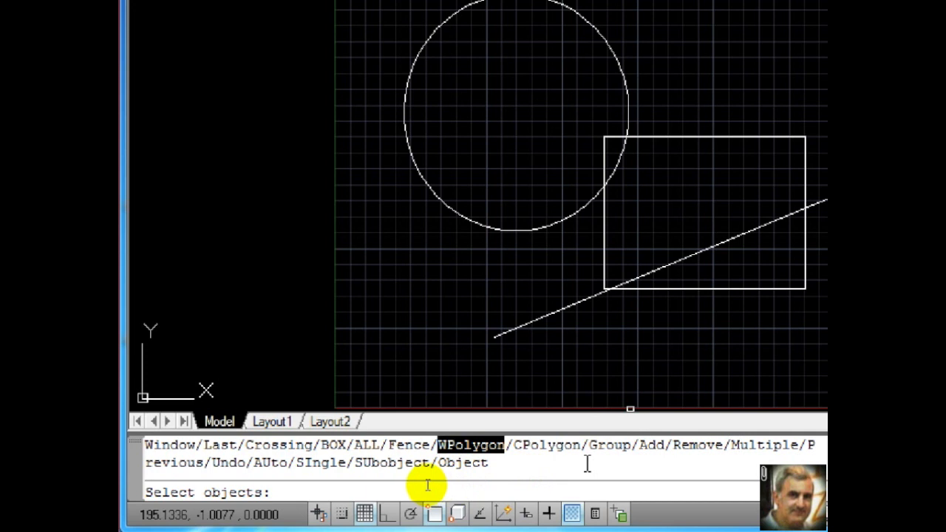
{"action": "left_click", "coordinate": [509, 446]}
{"action": "left_click_drag", "start_coordinate": [512, 448], "coordinate": [583, 447]}
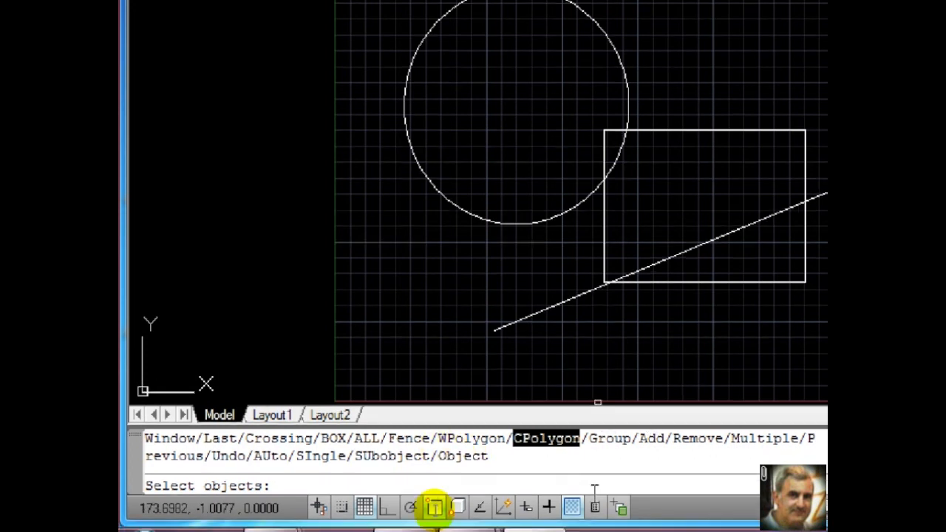
Step: Select with WPolygon (wp) by drawing a polygon that fully encloses the rectangle, complete the selection, and cancel Erase
{"action": "type", "text": "wp"}
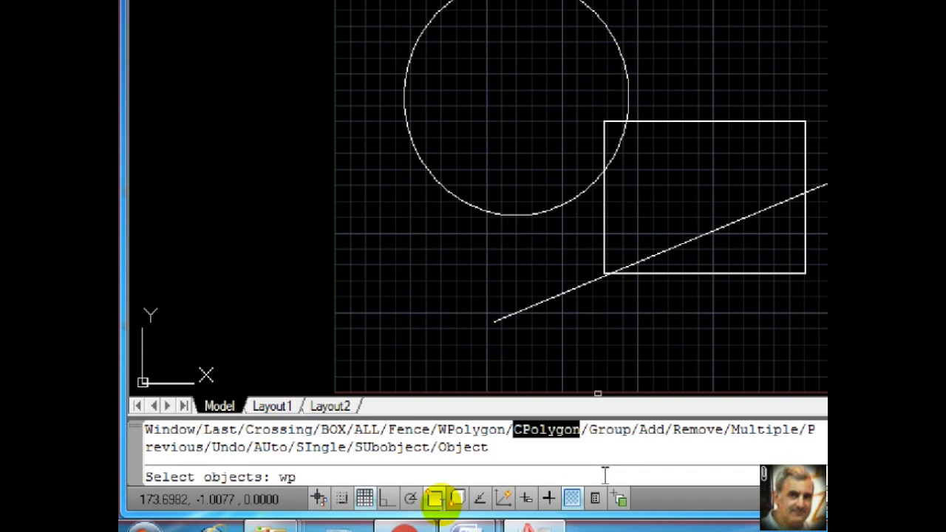
{"action": "key", "text": "Return"}
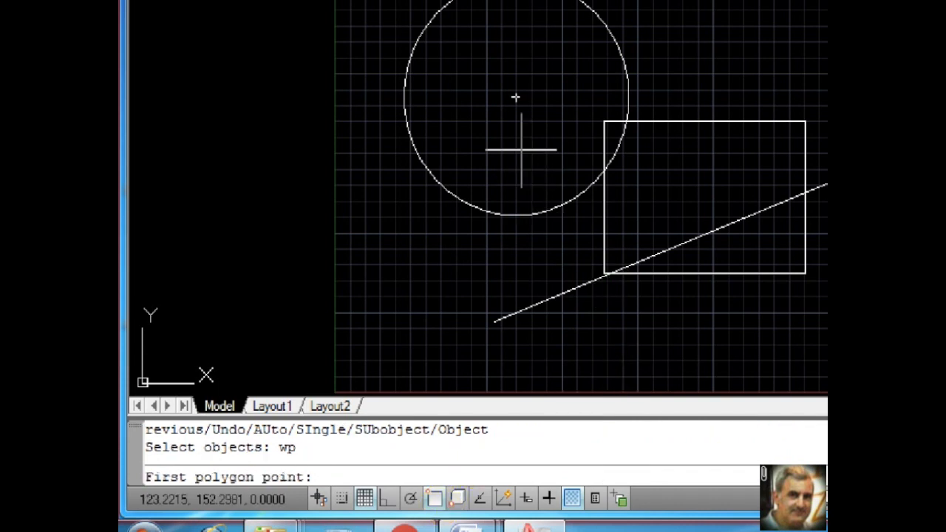
{"action": "left_click", "coordinate": [535, 130]}
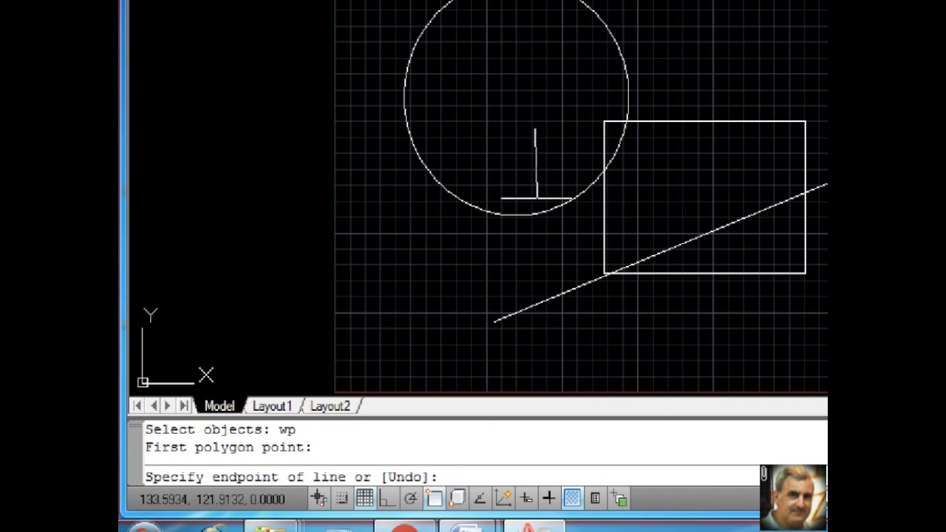
{"action": "left_click", "coordinate": [549, 268]}
{"action": "left_click", "coordinate": [742, 326]}
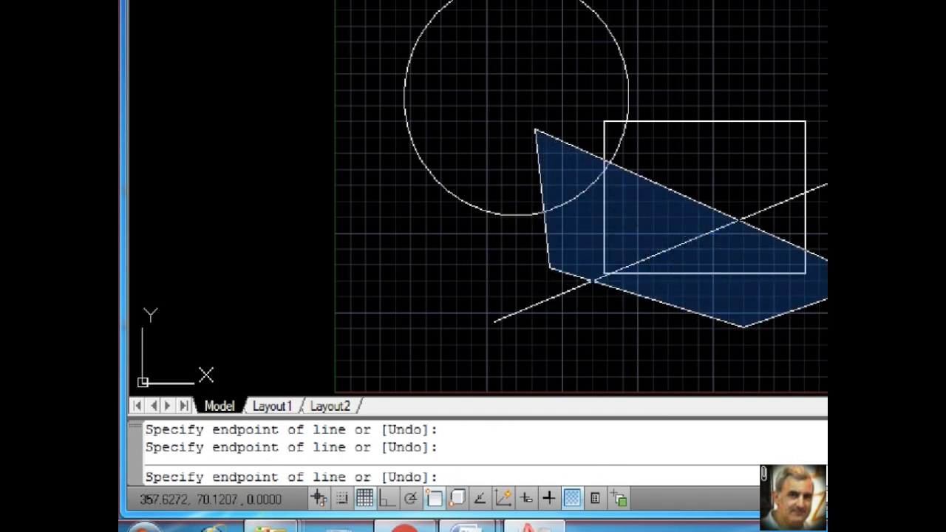
{"action": "left_click", "coordinate": [868, 285]}
{"action": "left_click", "coordinate": [831, 77]}
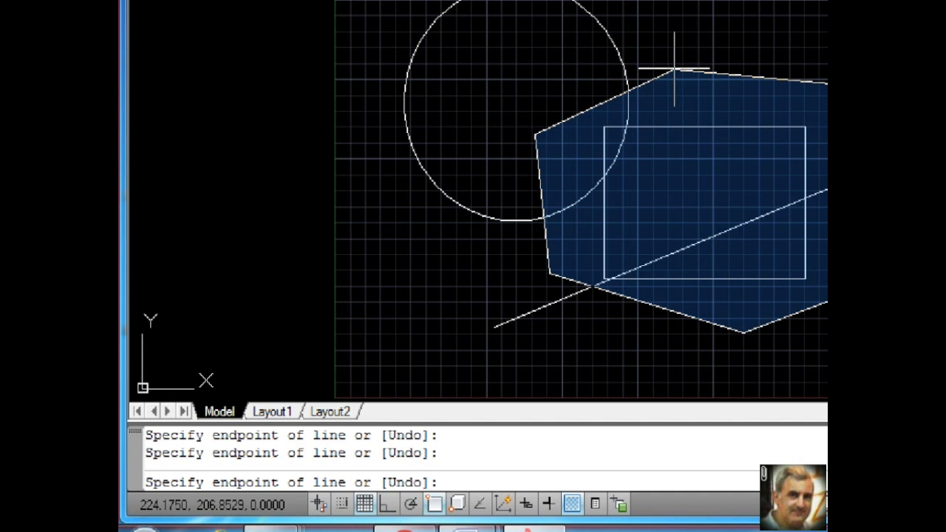
{"action": "key", "text": "Return"}
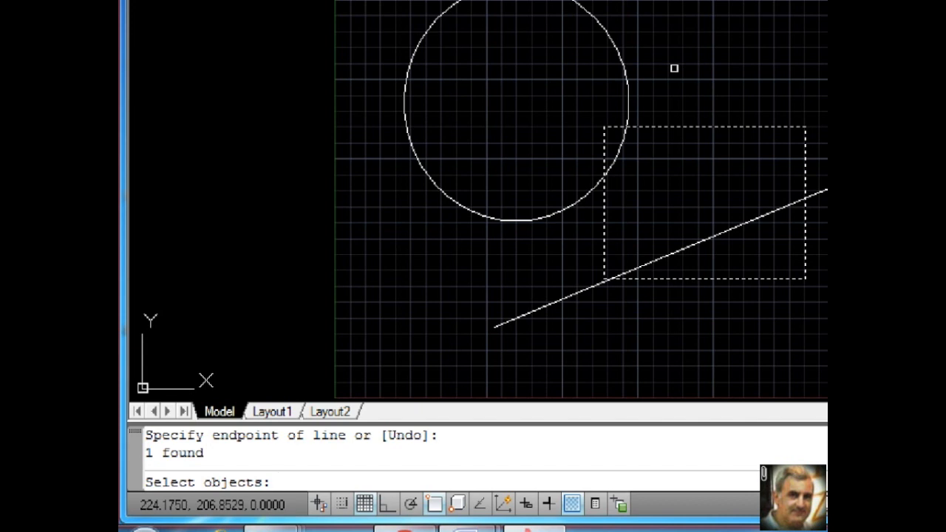
{"action": "key", "text": "Escape"}
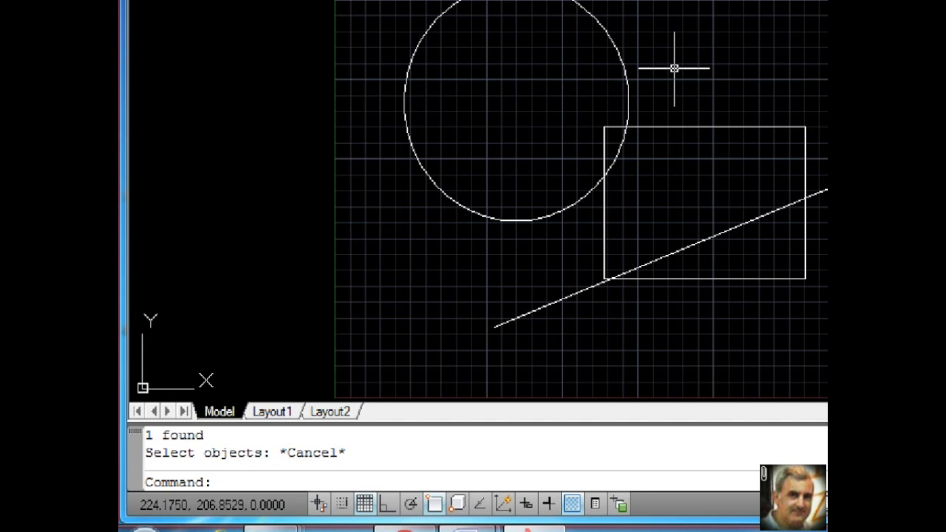
Step: Restart Erase, list the selection options with ?, highlight the CPolygon entry, and choose CPolygon (cp)
{"action": "type", "text": "e"}
{"action": "key", "text": "Return"}
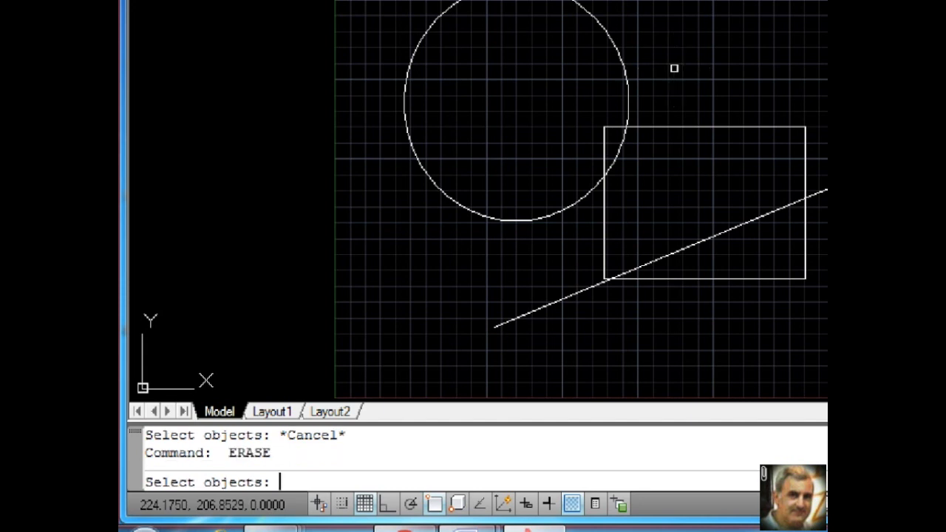
{"action": "type", "text": "?"}
{"action": "key", "text": "Return"}
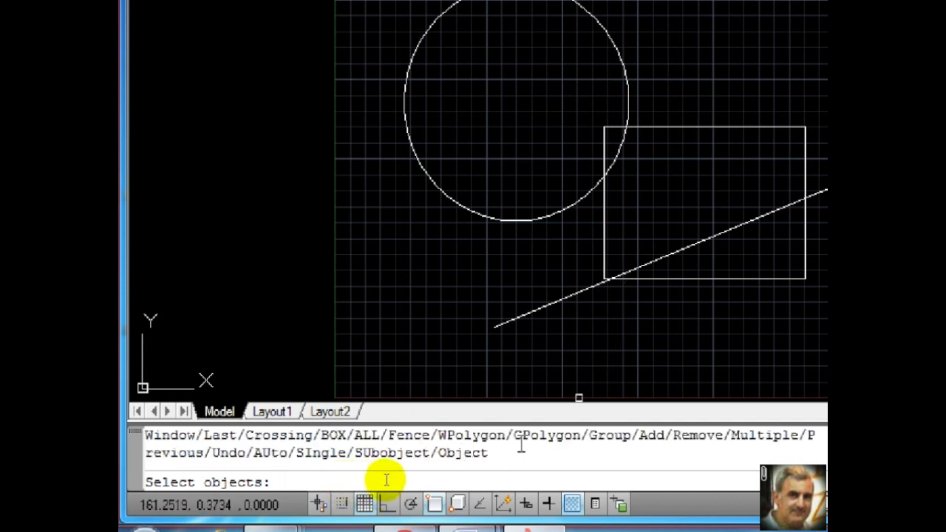
{"action": "left_click_drag", "start_coordinate": [514, 436], "coordinate": [580, 437]}
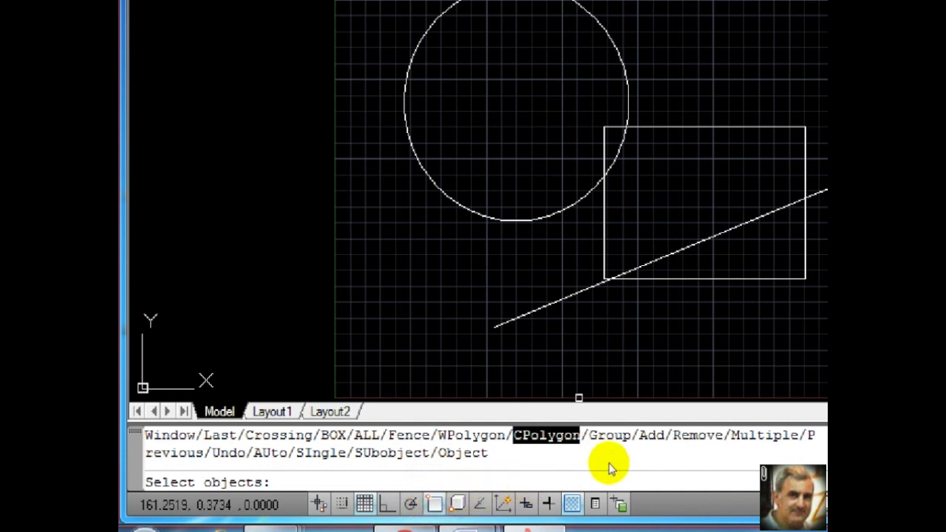
{"action": "type", "text": "cp"}
{"action": "key", "text": "Return"}
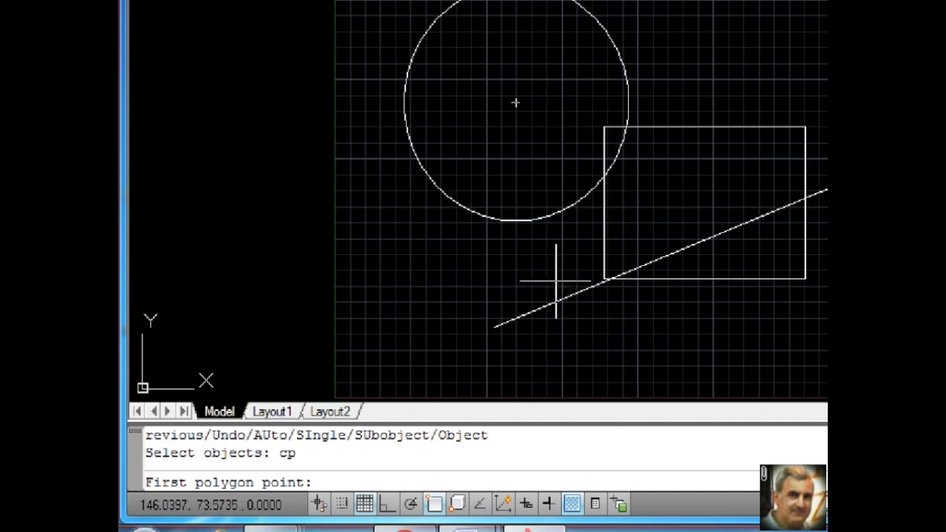
Step: Draw a crossing polygon around the rectangle that cuts through the circle and line, complete the selection, and cancel Erase
{"action": "left_click", "coordinate": [548, 246]}
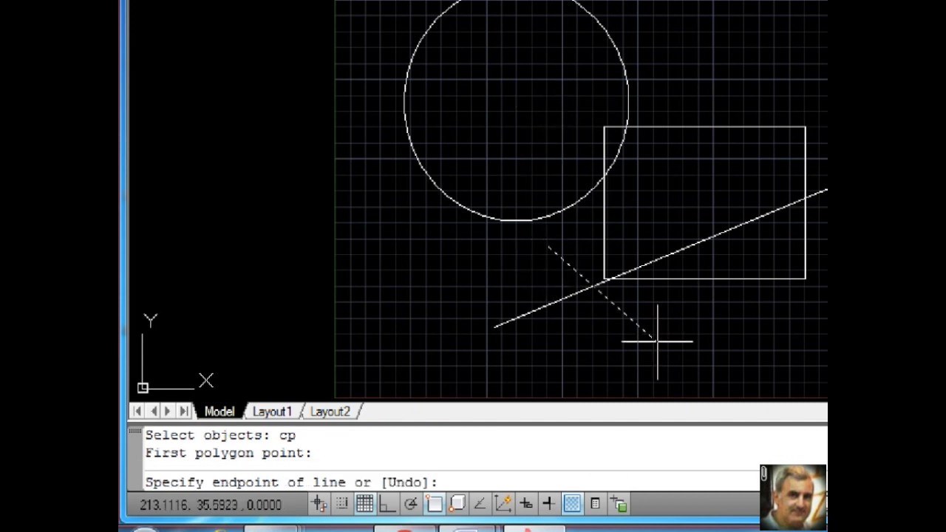
{"action": "left_click", "coordinate": [616, 343]}
{"action": "left_click", "coordinate": [841, 325]}
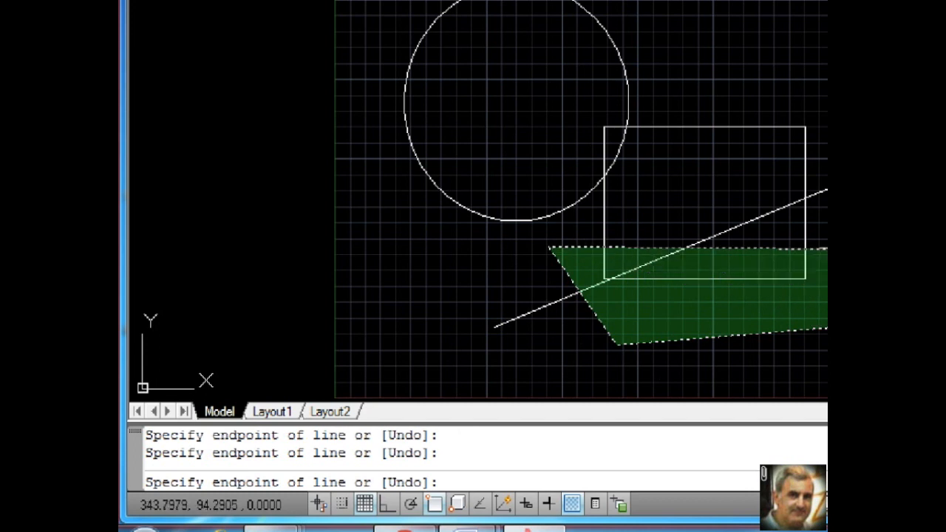
{"action": "left_click", "coordinate": [847, 116]}
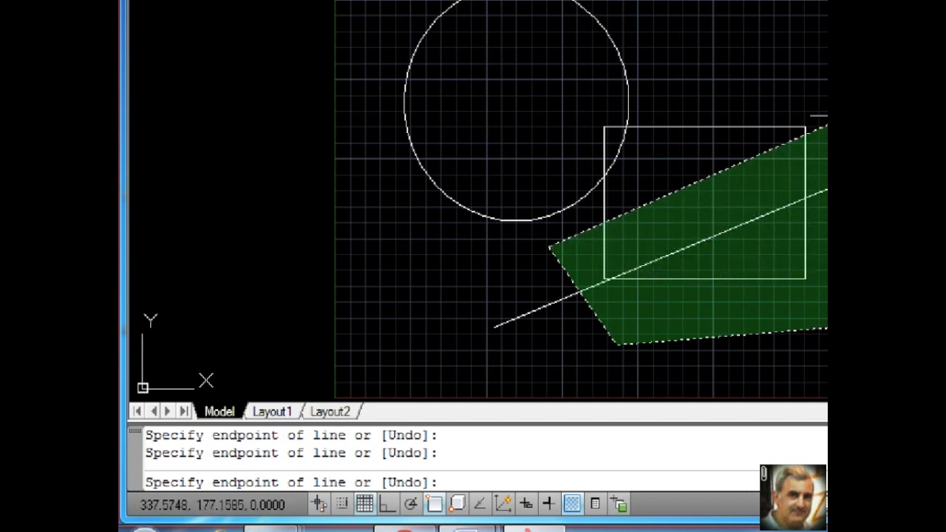
{"action": "left_click", "coordinate": [706, 96]}
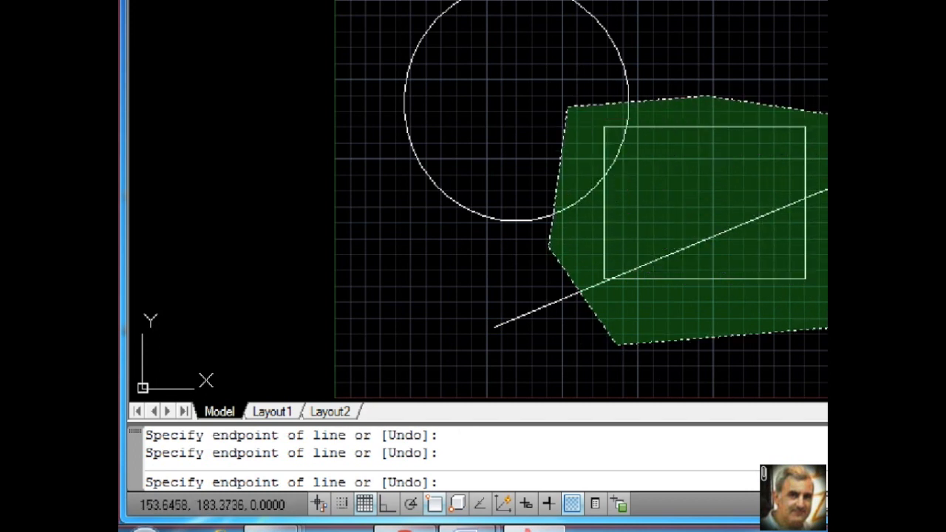
{"action": "left_click", "coordinate": [567, 103]}
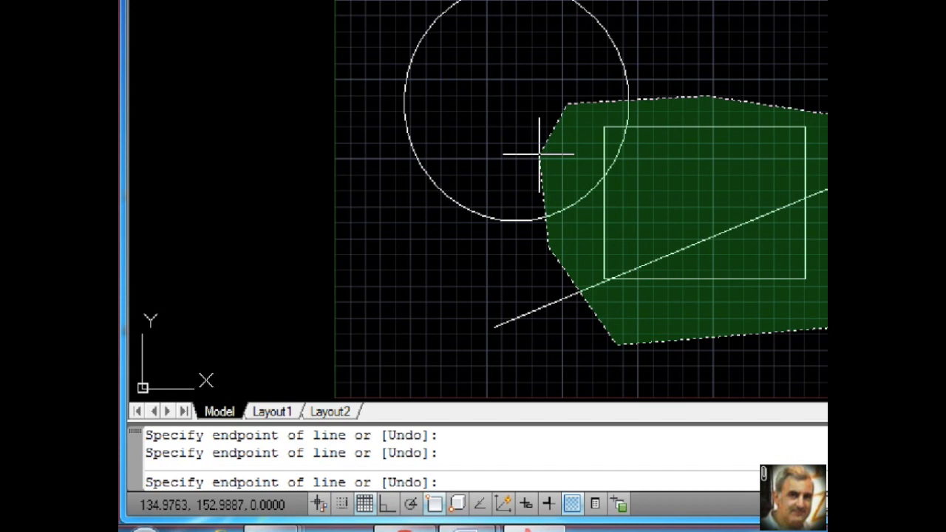
{"action": "key", "text": "Return"}
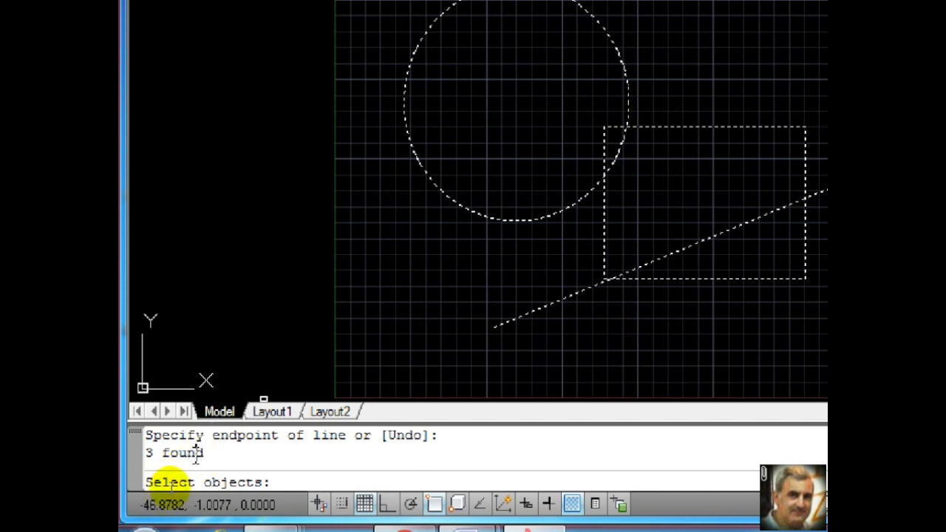
{"action": "left_click_drag", "start_coordinate": [211, 453], "coordinate": [145, 452]}
{"action": "key", "text": "Escape"}
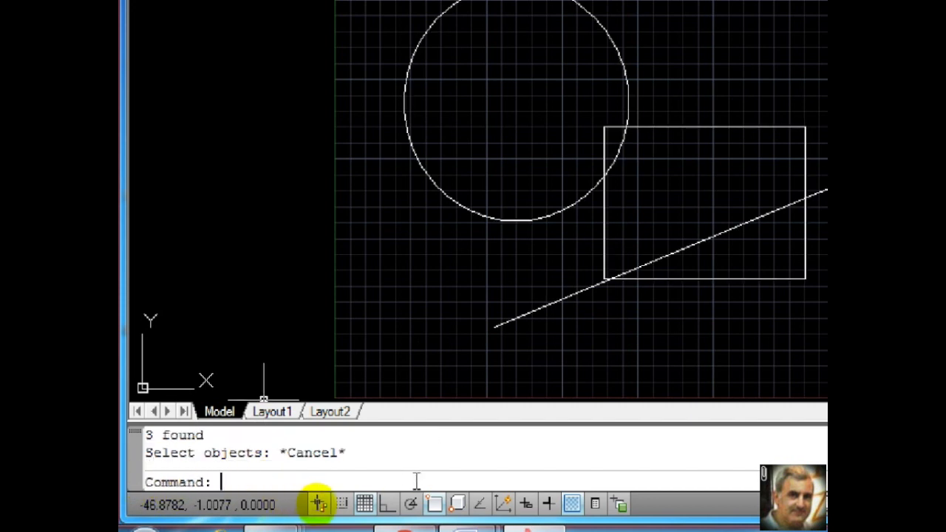
Step: Restart Erase, list the selection options with ?, and highlight the Group and Remove entries in the list
{"action": "type", "text": "e"}
{"action": "key", "text": "Return"}
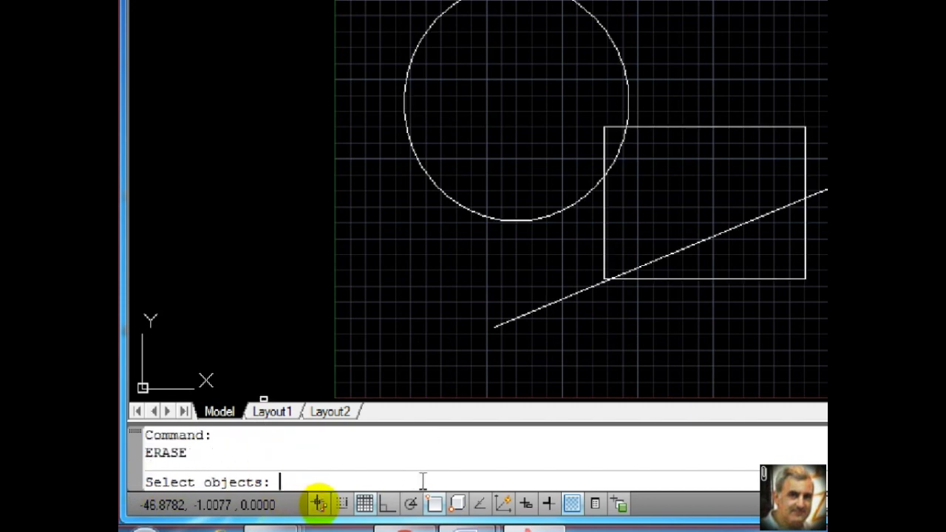
{"action": "type", "text": "?"}
{"action": "key", "text": "Return"}
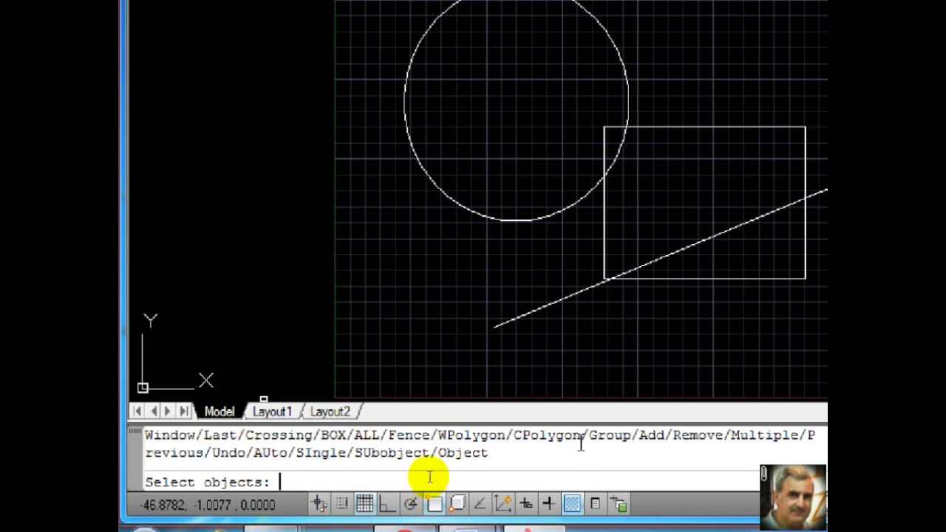
{"action": "left_click_drag", "start_coordinate": [589, 435], "coordinate": [629, 437]}
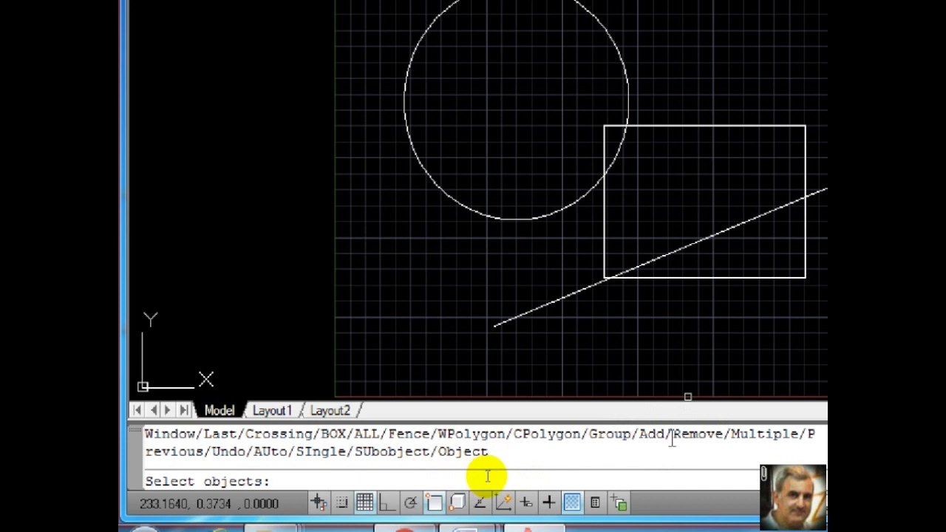
{"action": "left_click_drag", "start_coordinate": [674, 435], "coordinate": [728, 442]}
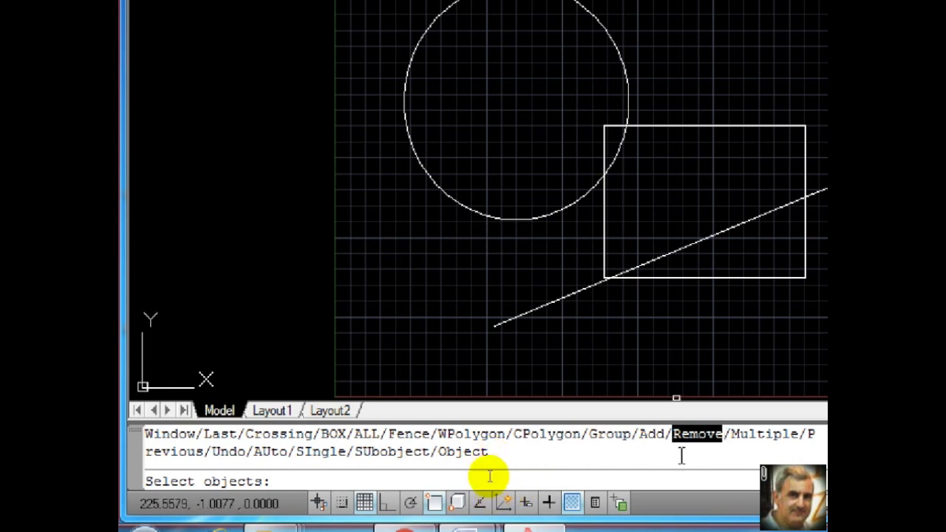
{"action": "left_click", "coordinate": [664, 434]}
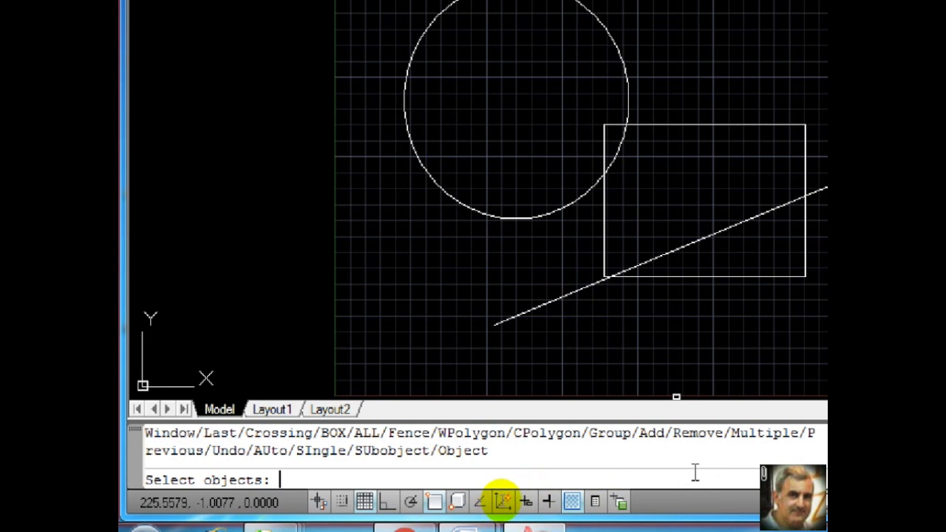
Step: Select every object with ALL (all), list the options with ?, and use Remove (r) to deselect the line and the circle
{"action": "type", "text": "all"}
{"action": "key", "text": "Return"}
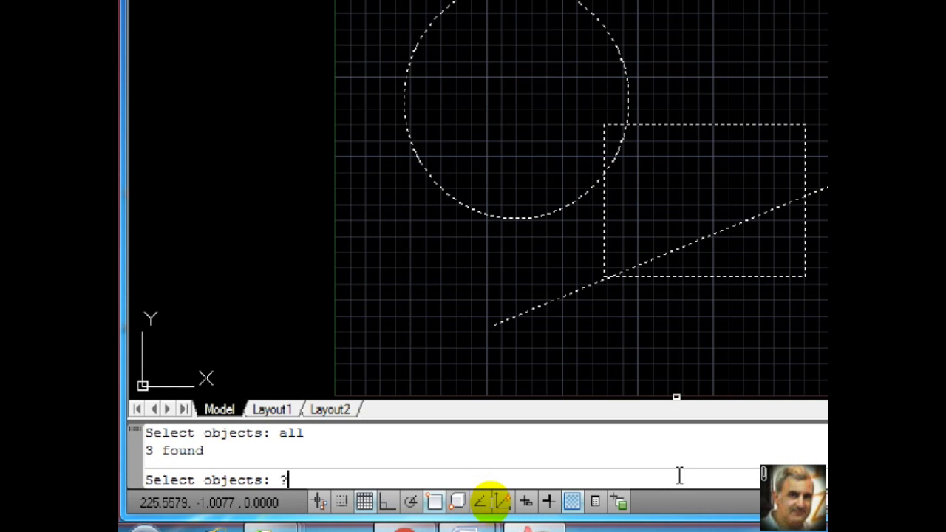
{"action": "key", "text": "Return"}
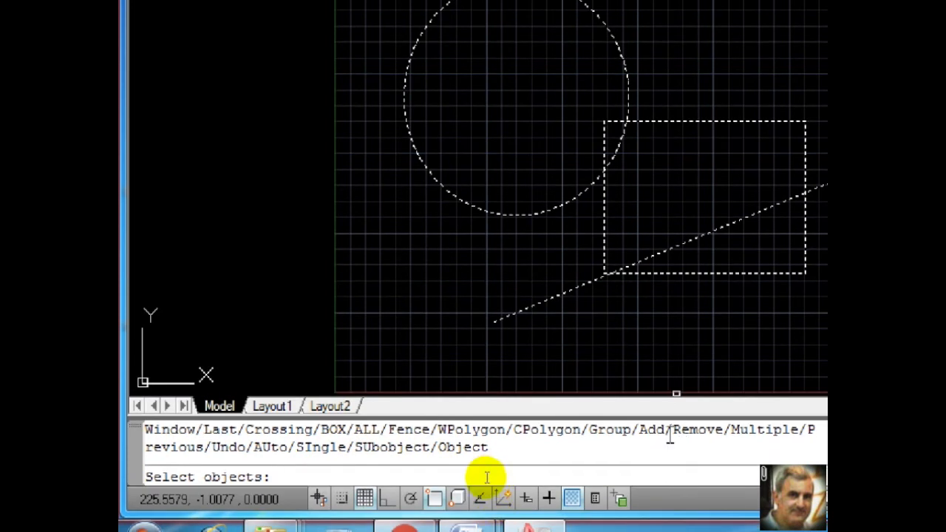
{"action": "left_click_drag", "start_coordinate": [671, 436], "coordinate": [725, 436]}
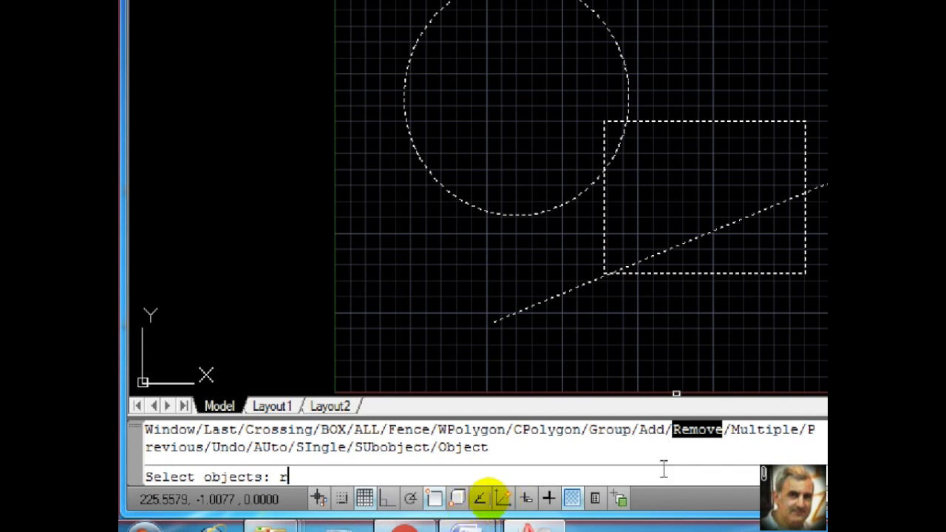
{"action": "key", "text": "Return"}
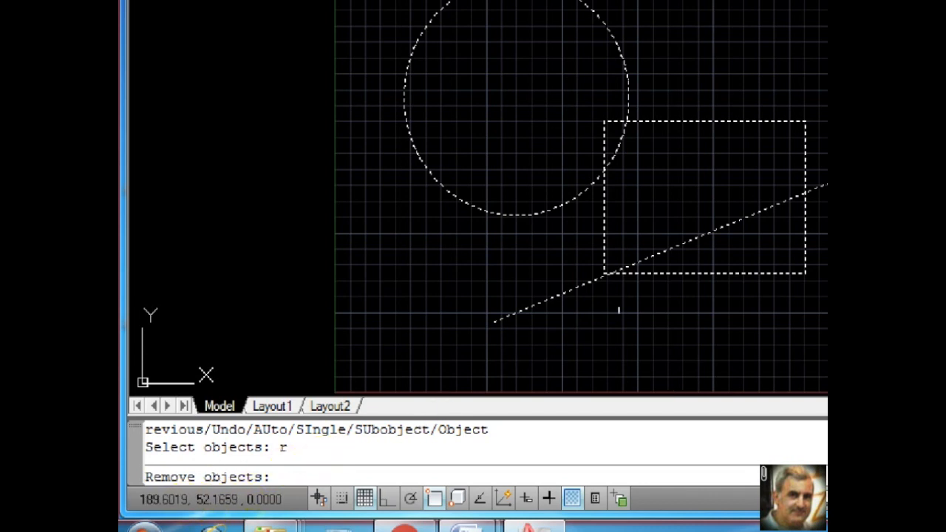
{"action": "left_click", "coordinate": [723, 227]}
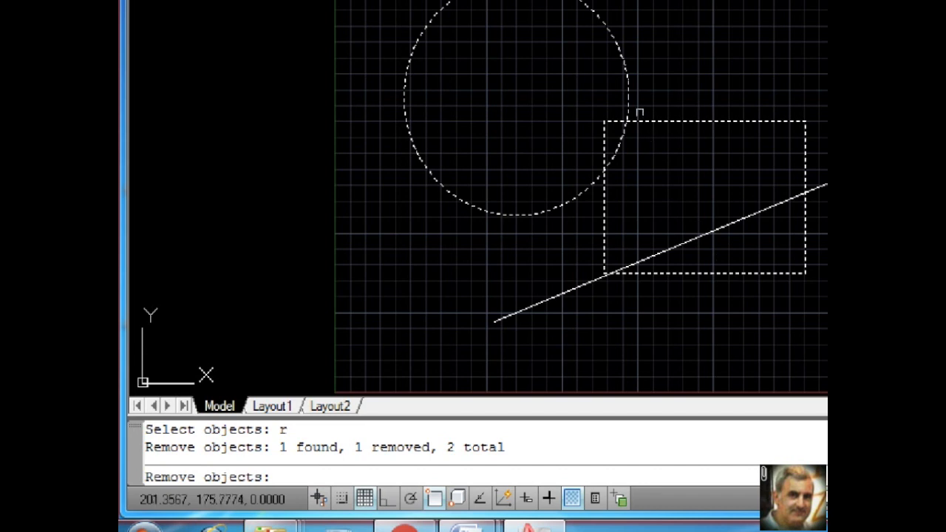
{"action": "left_click", "coordinate": [628, 92]}
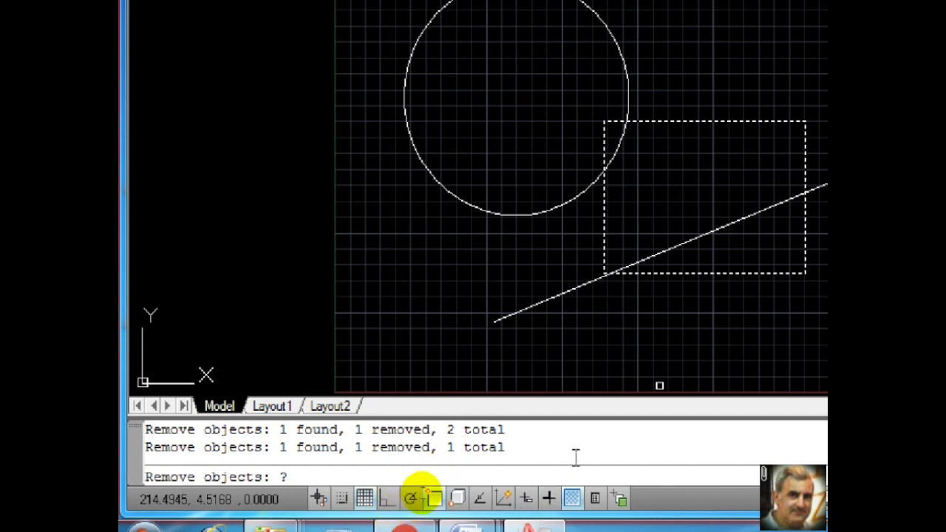
Step: List the options with ?, switch to Add (a), add the line back to the selection, and list the options again
{"action": "key", "text": "Return"}
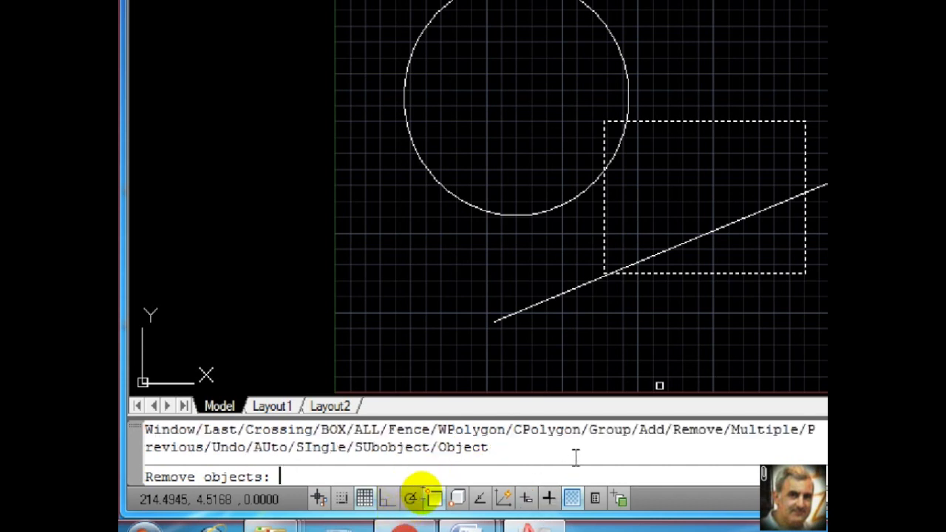
{"action": "double_click", "coordinate": [654, 430]}
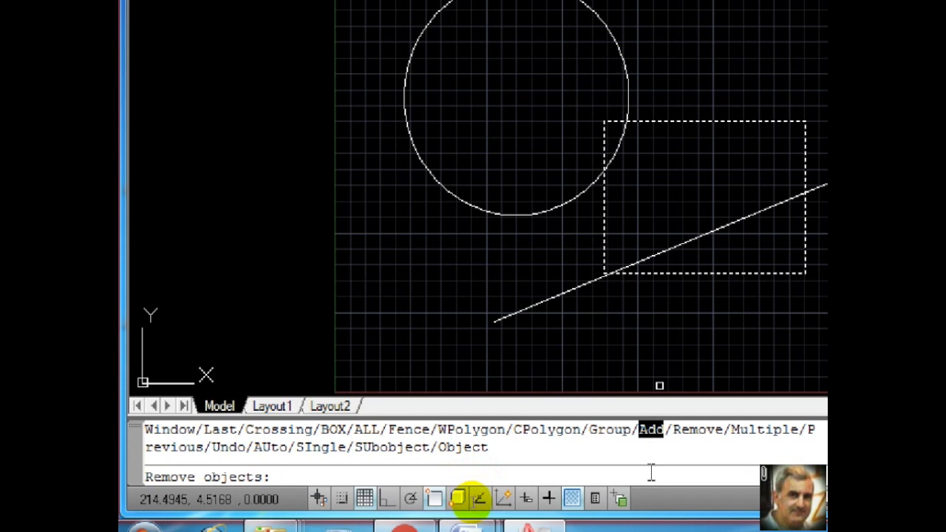
{"action": "key", "text": "Return"}
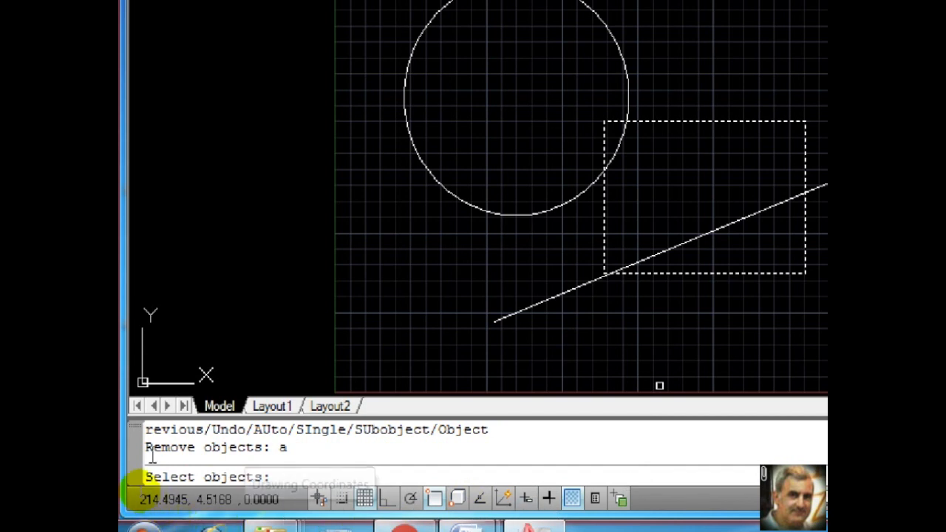
{"action": "left_click_drag", "start_coordinate": [146, 447], "coordinate": [263, 448]}
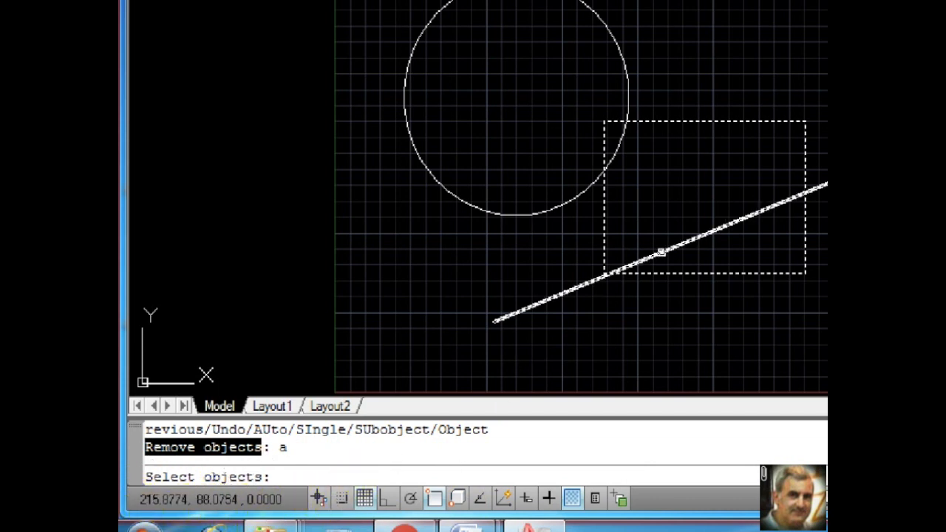
{"action": "left_click", "coordinate": [661, 254]}
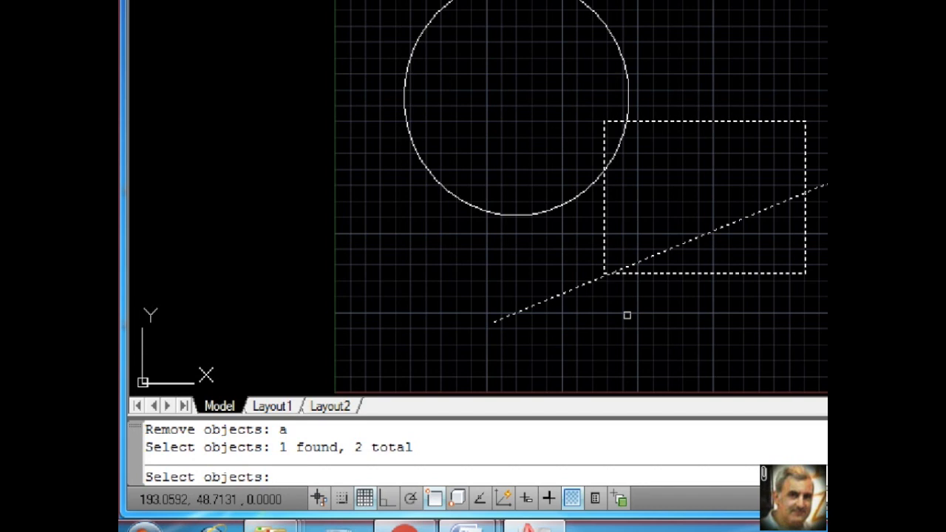
{"action": "type", "text": "?"}
{"action": "key", "text": "Return"}
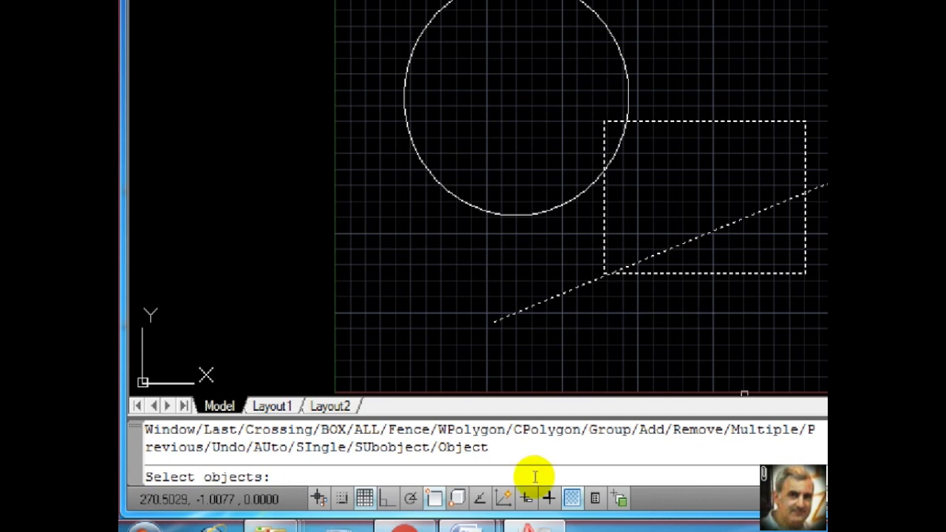
Step: Highlight the Add and Remove entries in the selection option list and cancel Erase
{"action": "left_click_drag", "start_coordinate": [724, 432], "coordinate": [639, 421]}
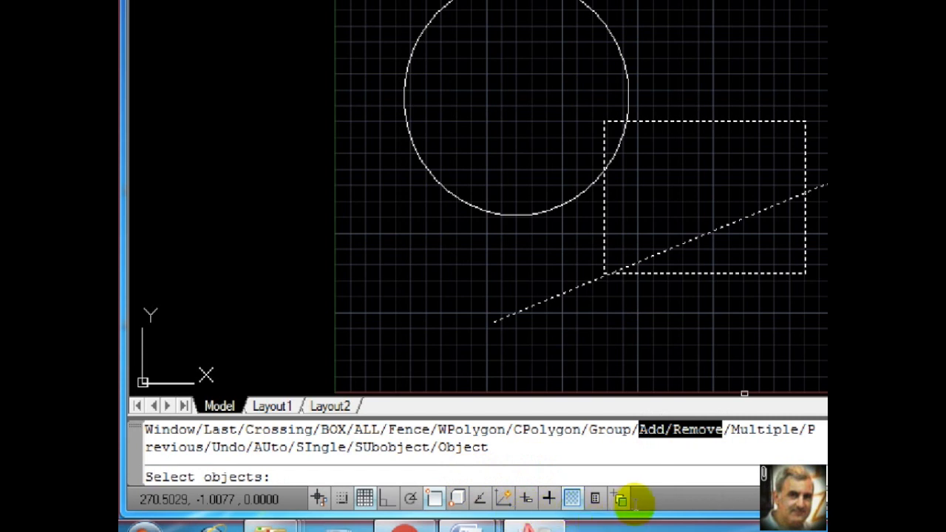
{"action": "key", "text": "Escape"}
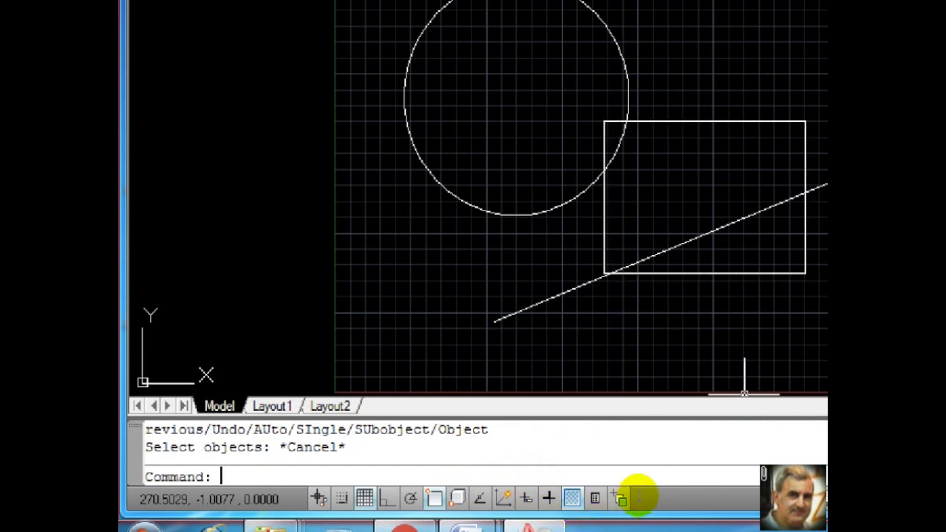
Step: Restart Erase, list the selection options with ?, highlight the Multiple and Previous entries, and cancel the command
{"action": "key", "text": "Return"}
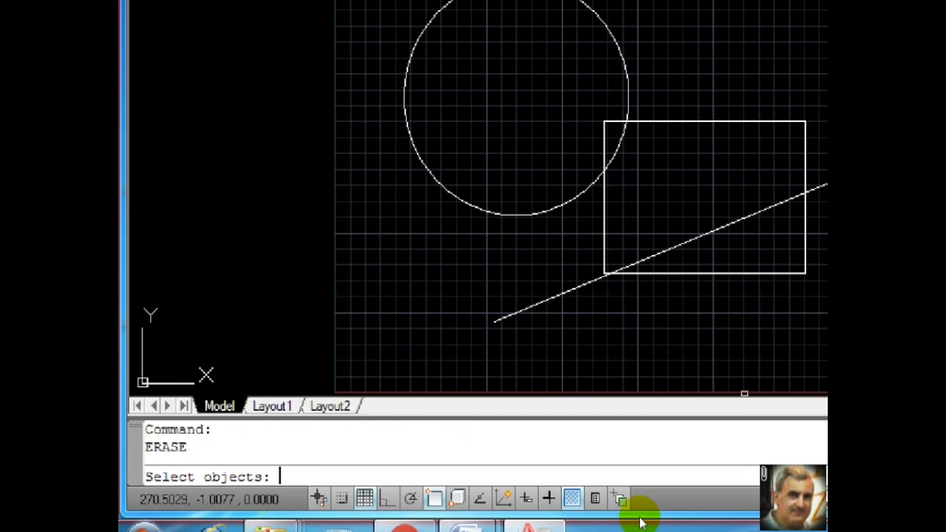
{"action": "type", "text": "?"}
{"action": "key", "text": "Return"}
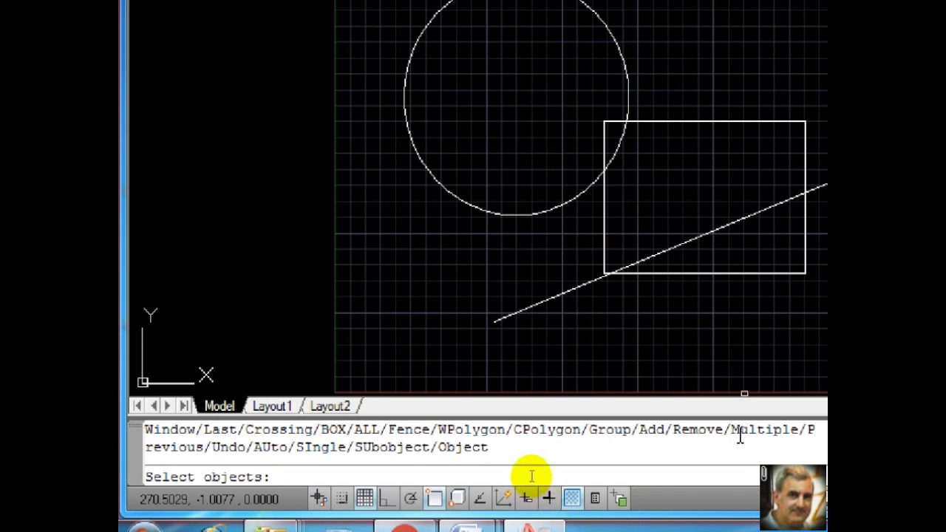
{"action": "left_click_drag", "start_coordinate": [732, 429], "coordinate": [798, 434]}
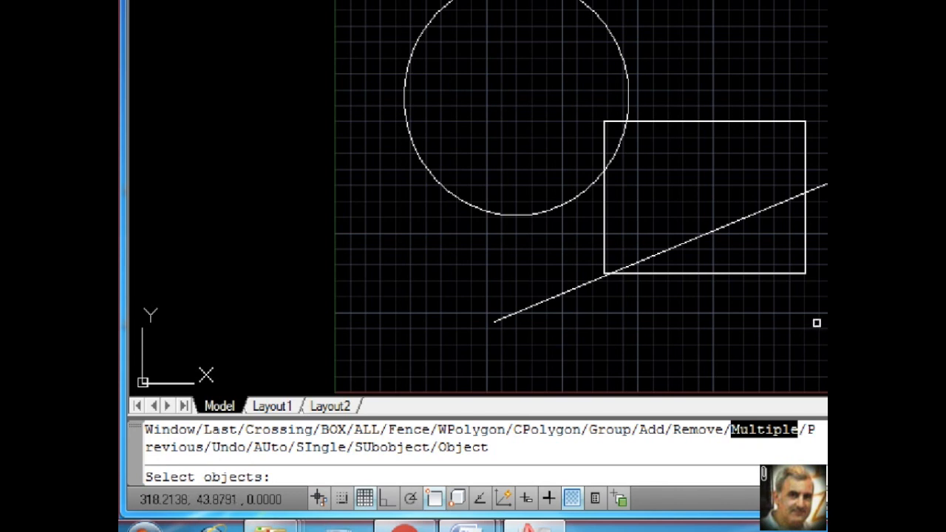
{"action": "left_click", "coordinate": [575, 473]}
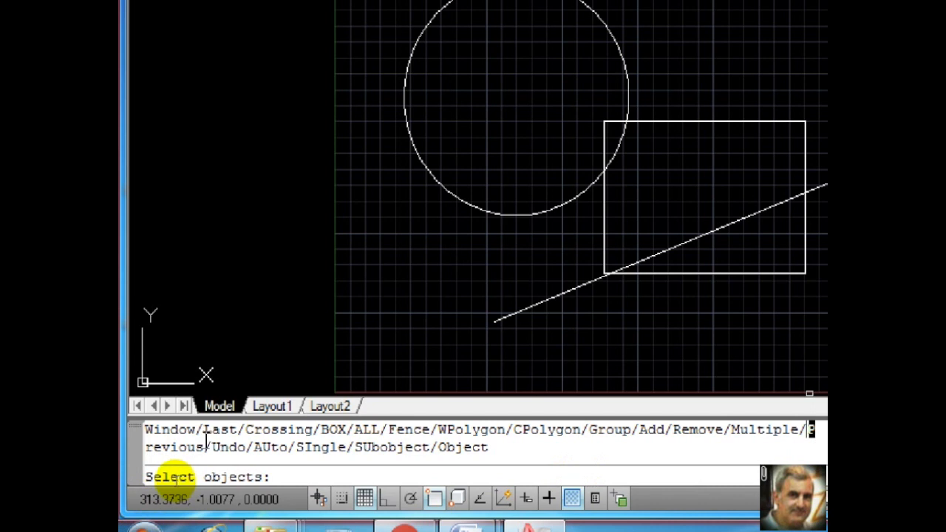
{"action": "left_click_drag", "start_coordinate": [203, 446], "coordinate": [149, 444]}
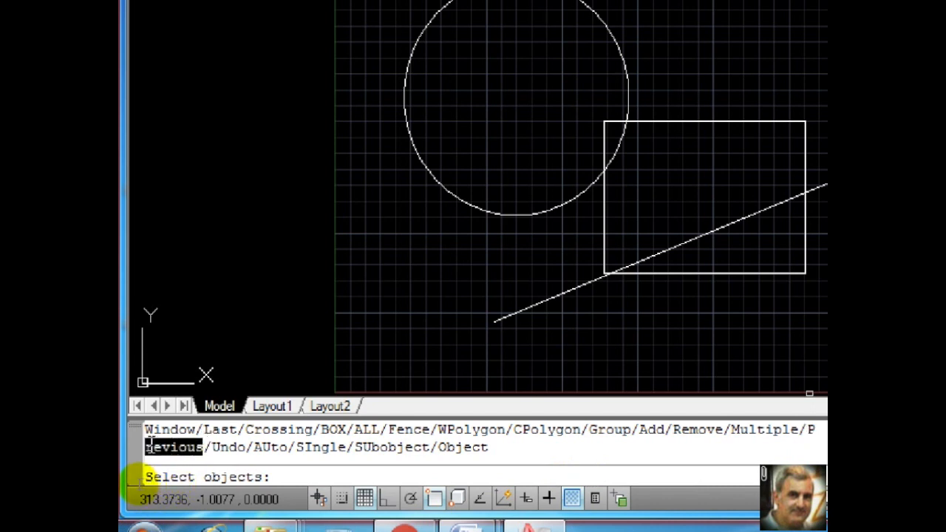
{"action": "left_click", "coordinate": [628, 472]}
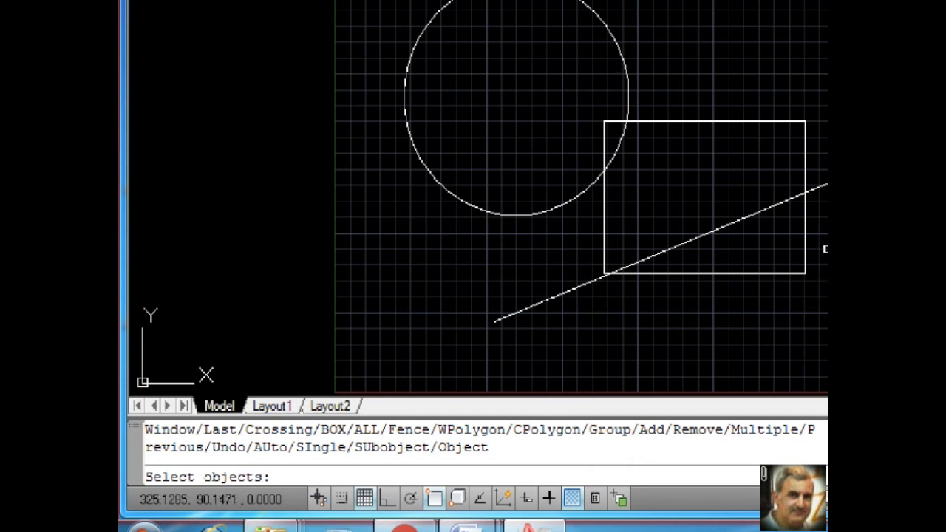
{"action": "key", "text": "Escape"}
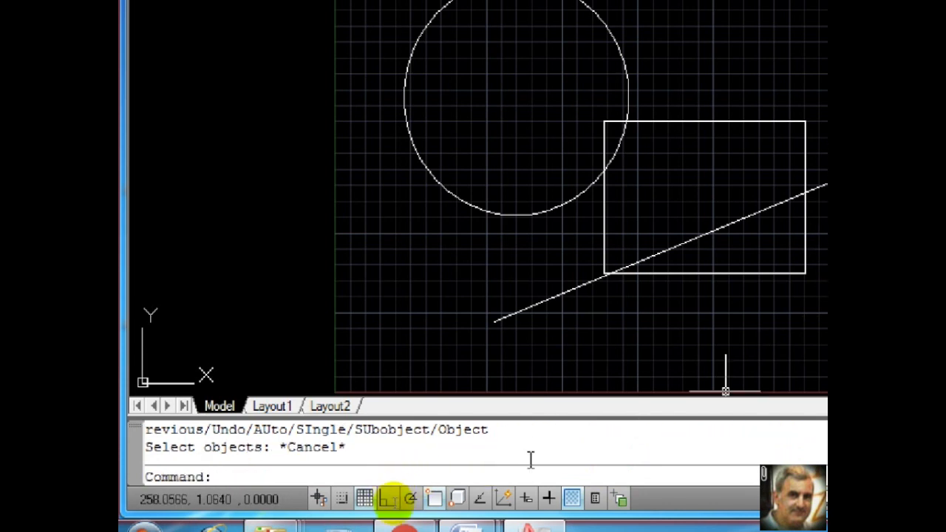
Step: Move the rectangle and the line a short distance to the left, selecting both with a crossing window
{"action": "type", "text": "m"}
{"action": "key", "text": "Return"}
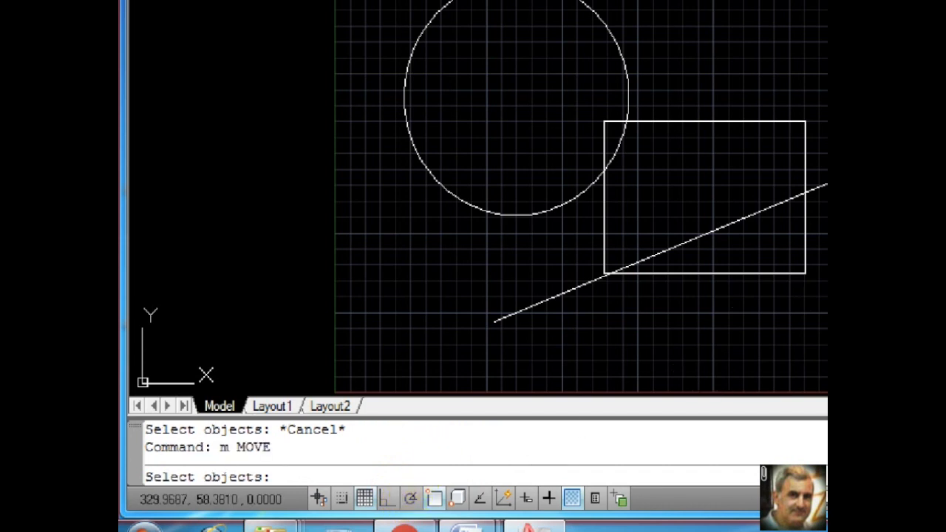
{"action": "left_click", "coordinate": [712, 310]}
{"action": "left_click", "coordinate": [575, 245]}
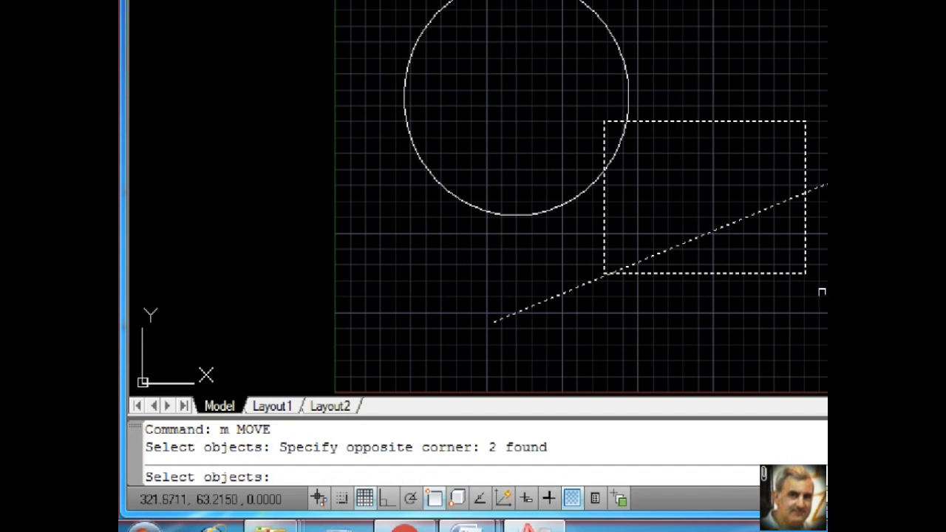
{"action": "key", "text": "Return"}
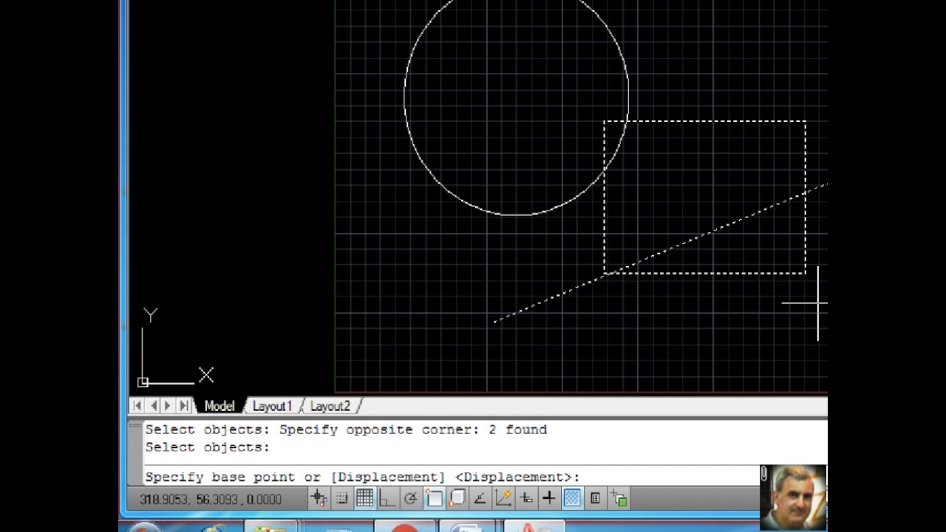
{"action": "left_click", "coordinate": [811, 301]}
{"action": "left_click", "coordinate": [791, 302]}
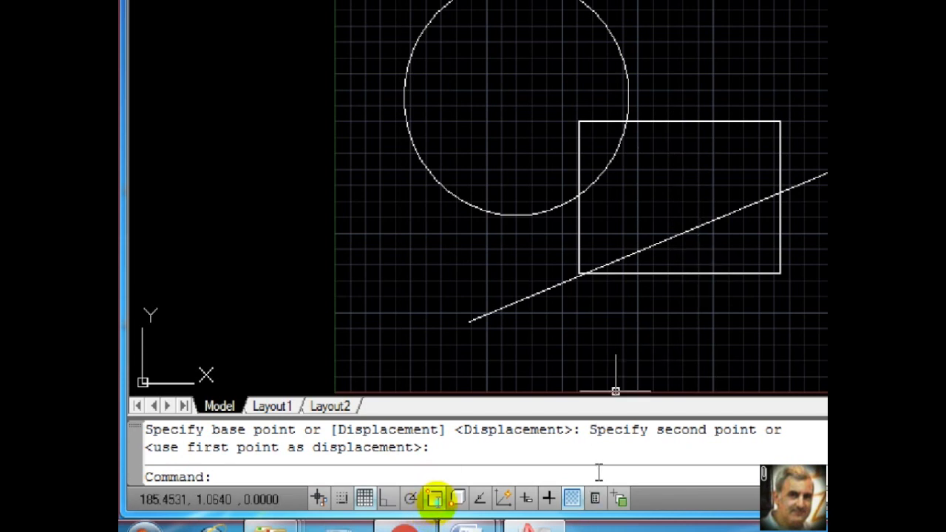
Step: Start Copy, list the selection options with ?, and select the rectangle and line with Previous (p)
{"action": "type", "text": "co"}
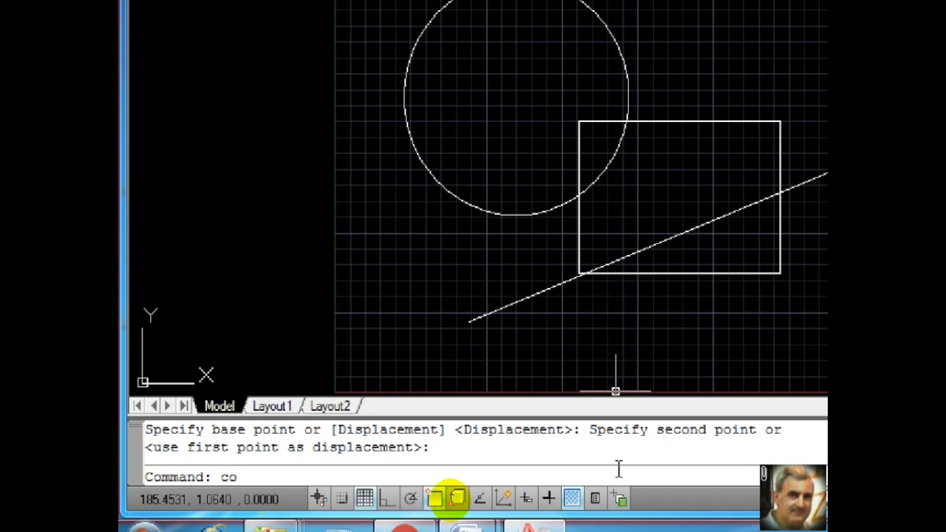
{"action": "key", "text": "Return"}
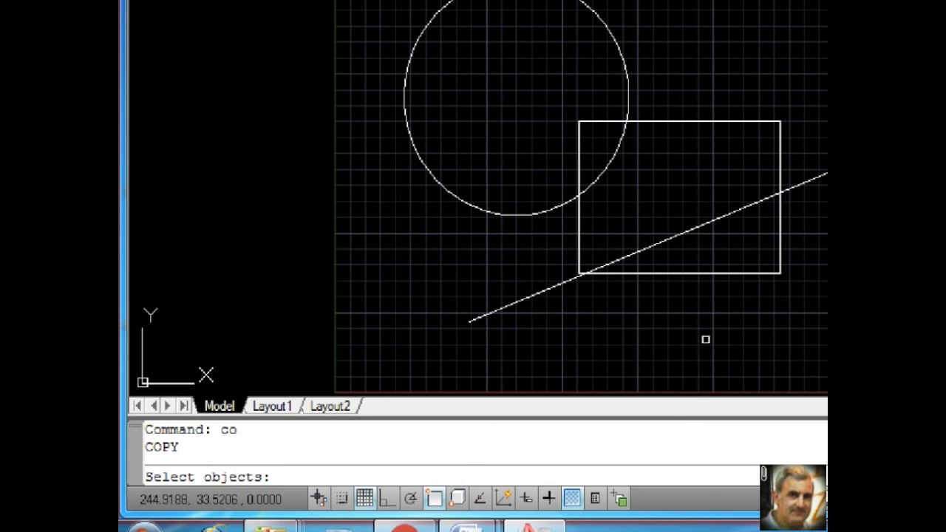
{"action": "type", "text": "?"}
{"action": "key", "text": "Return"}
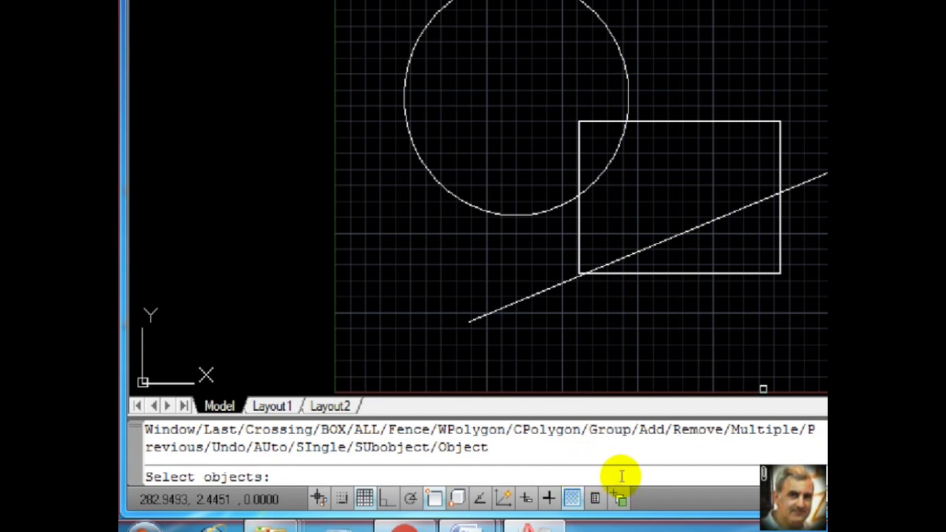
{"action": "type", "text": "p"}
{"action": "key", "text": "Return"}
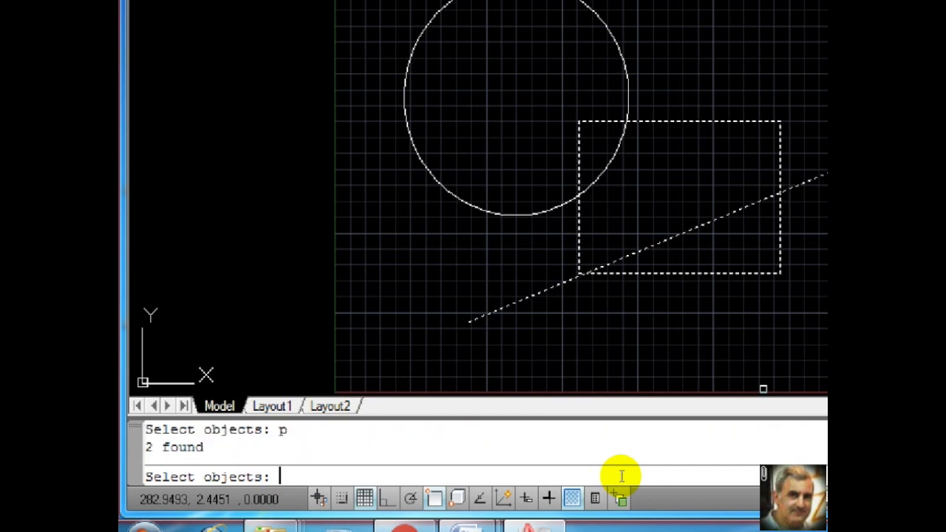
Step: Place one copy of the rectangle and line above and to the right of the originals, and end Copy
{"action": "key", "text": "Return"}
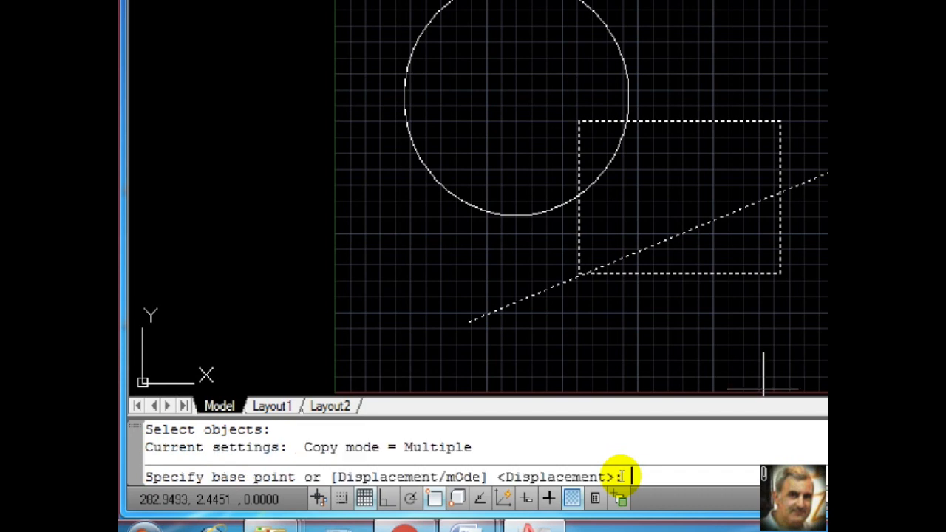
{"action": "left_click", "coordinate": [621, 353]}
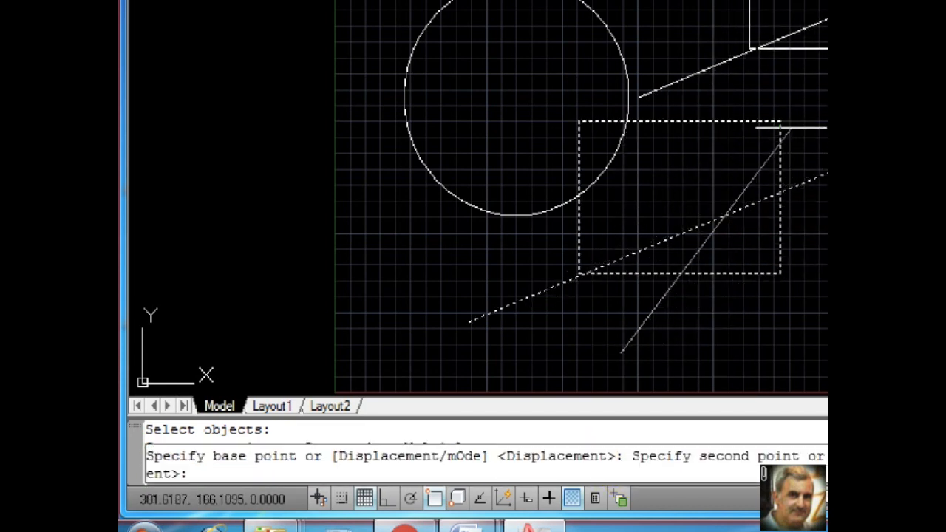
{"action": "left_click", "coordinate": [816, 124]}
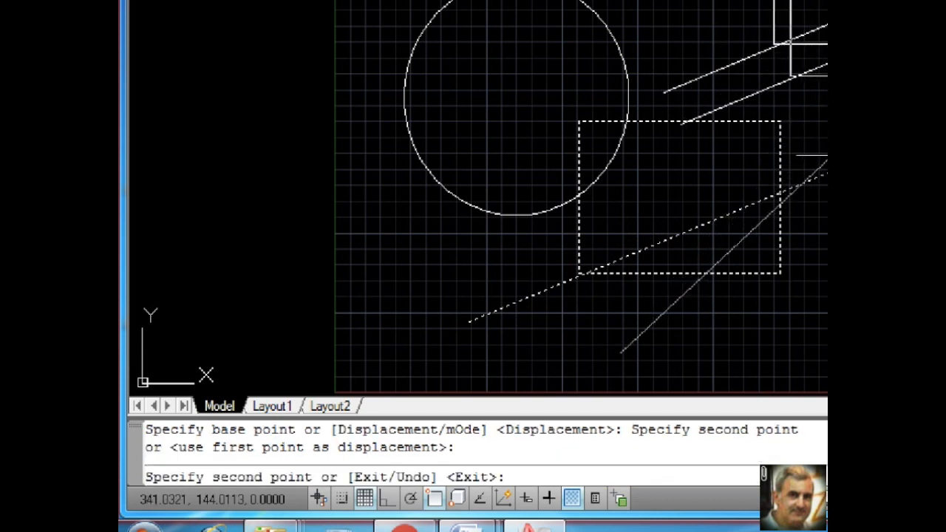
{"action": "key", "text": "Escape"}
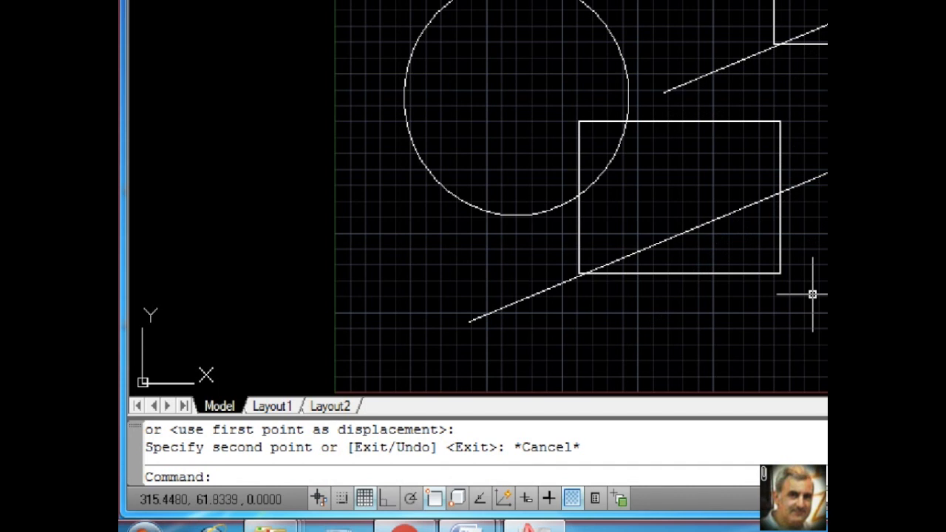
Step: Start Erase, list the selection options with ?, and highlight the Undo entry in the list
{"action": "type", "text": "e"}
{"action": "key", "text": "Return"}
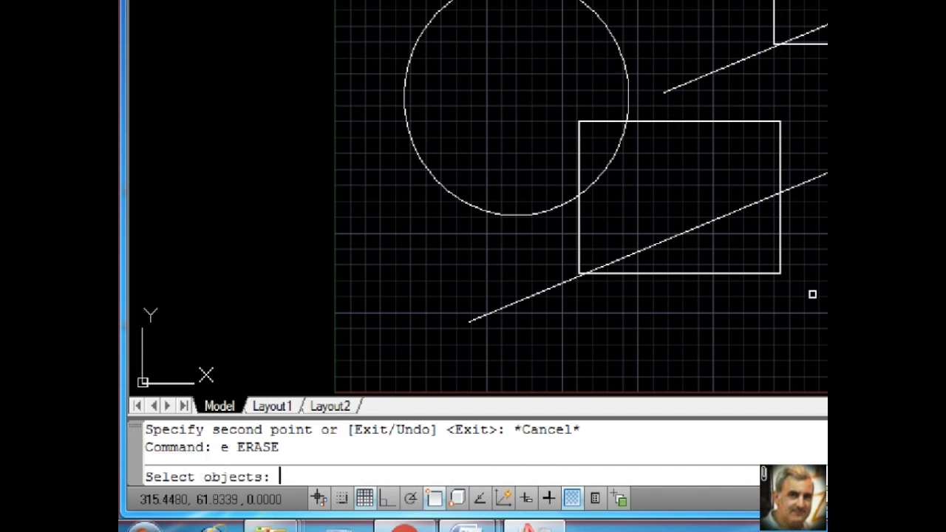
{"action": "type", "text": "P"}
{"action": "key", "text": "BackSpace"}
{"action": "type", "text": "?"}
{"action": "key", "text": "Return"}
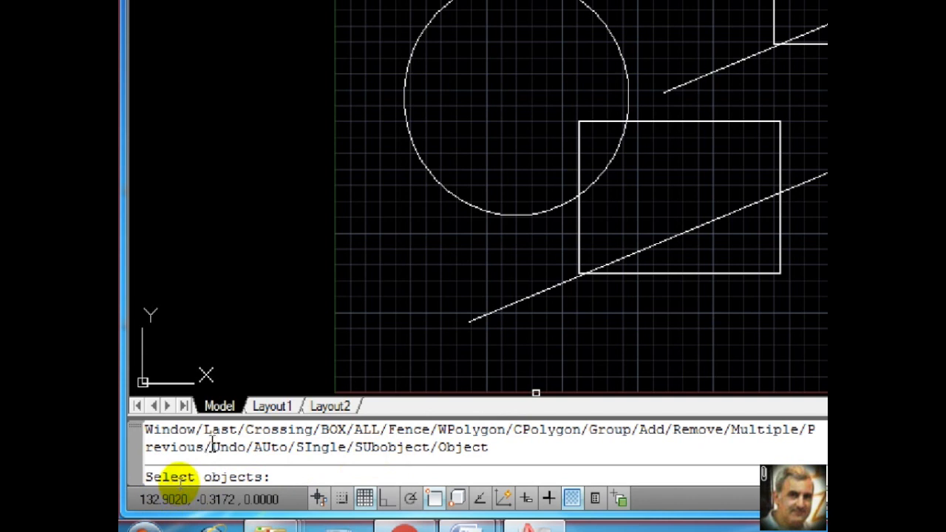
{"action": "left_click_drag", "start_coordinate": [212, 447], "coordinate": [246, 446]}
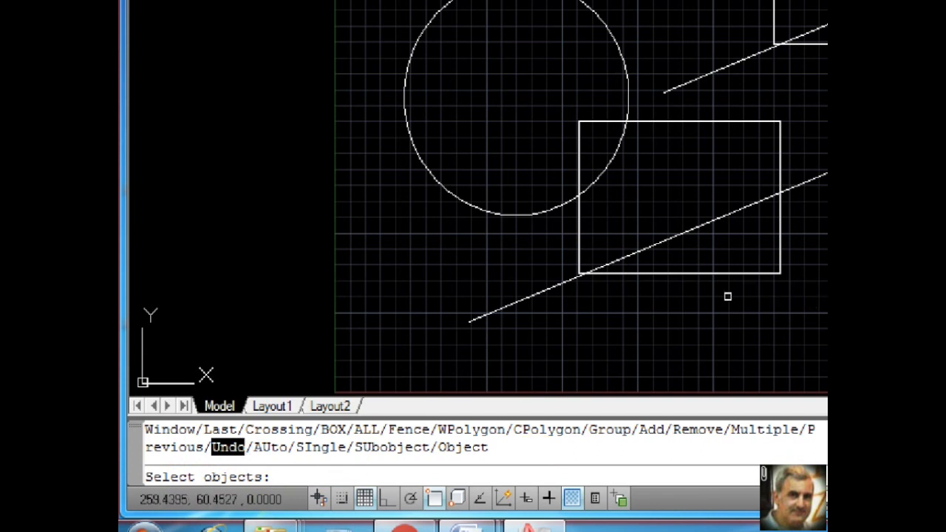
Step: Pick the original rectangle and line, undo the last pick with Undo (u), add the circle to the selection, and cancel Erase
{"action": "left_click", "coordinate": [744, 272]}
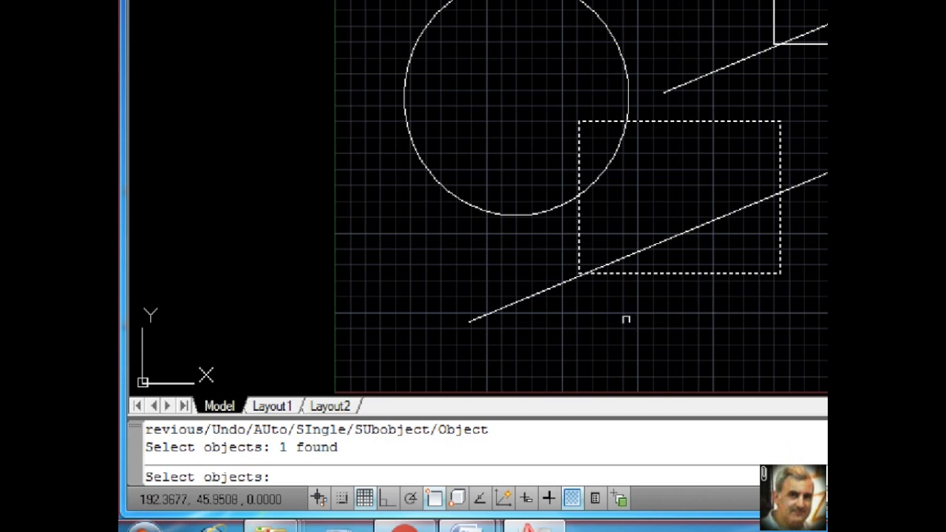
{"action": "left_click", "coordinate": [533, 294]}
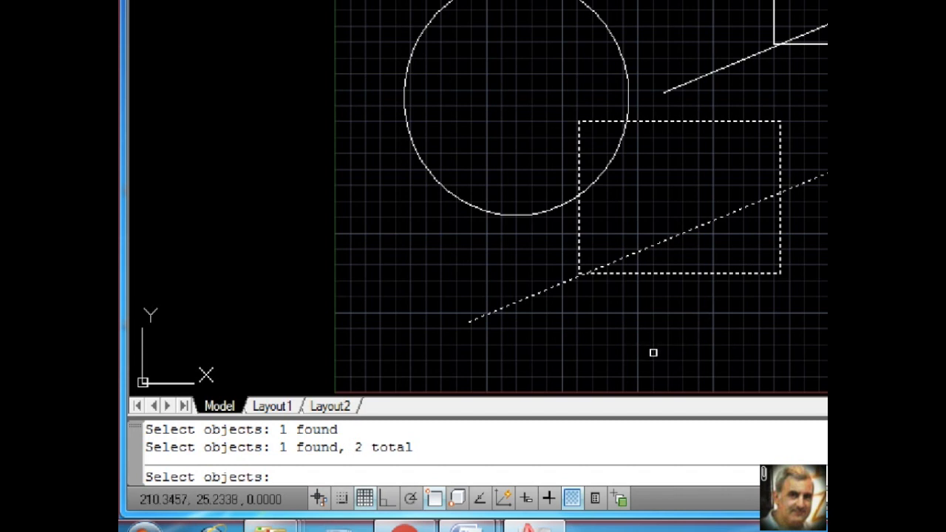
{"action": "type", "text": "u"}
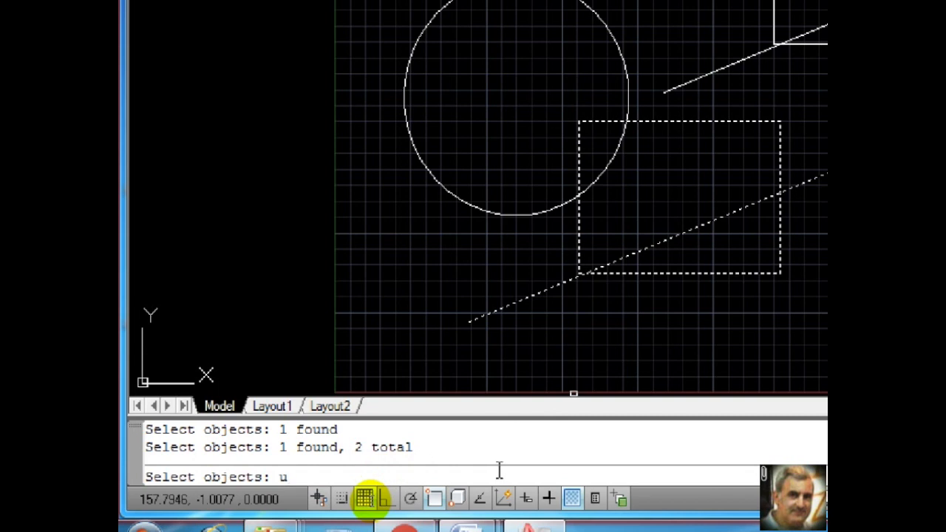
{"action": "key", "text": "Return"}
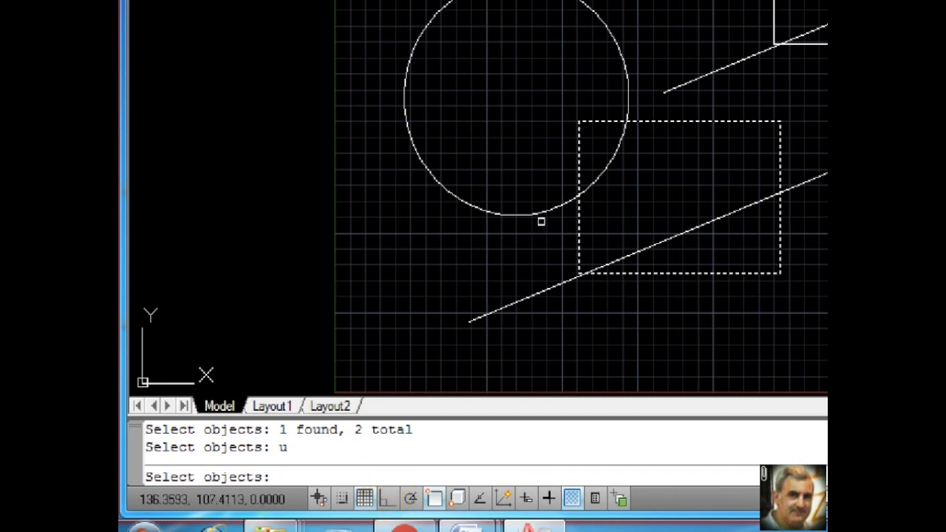
{"action": "left_click", "coordinate": [542, 212]}
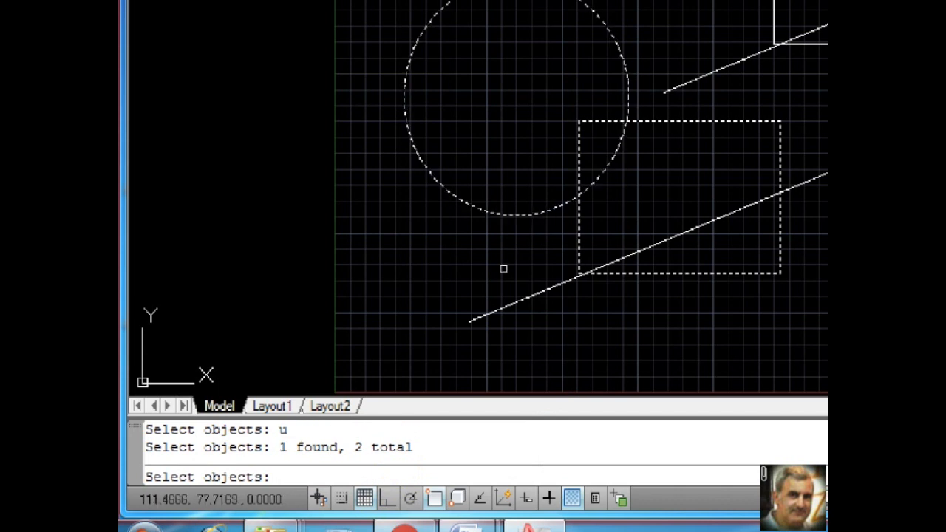
{"action": "key", "text": "Escape"}
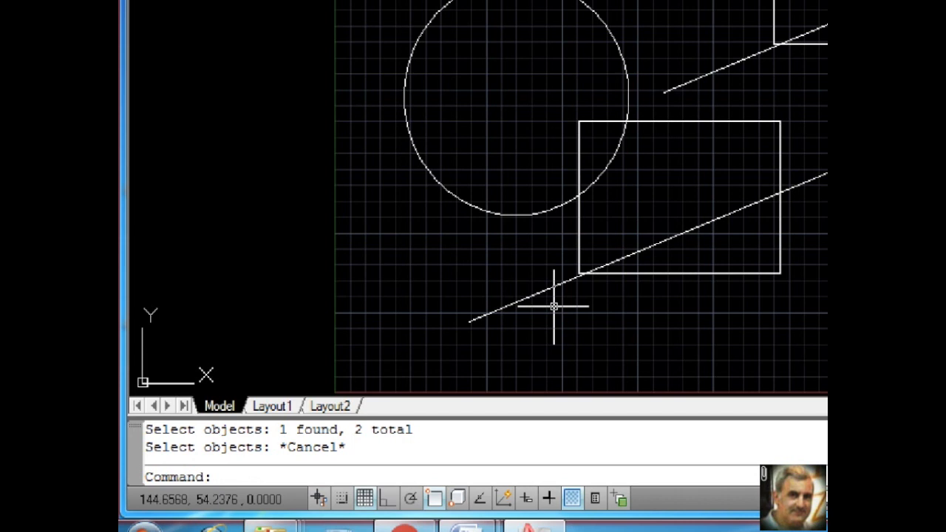
Step: Restart Erase, list the selection options with ?, highlight the AUto and SIngle entries, and cancel the command
{"action": "key", "text": "Return"}
{"action": "type", "text": "?"}
{"action": "key", "text": "Return"}
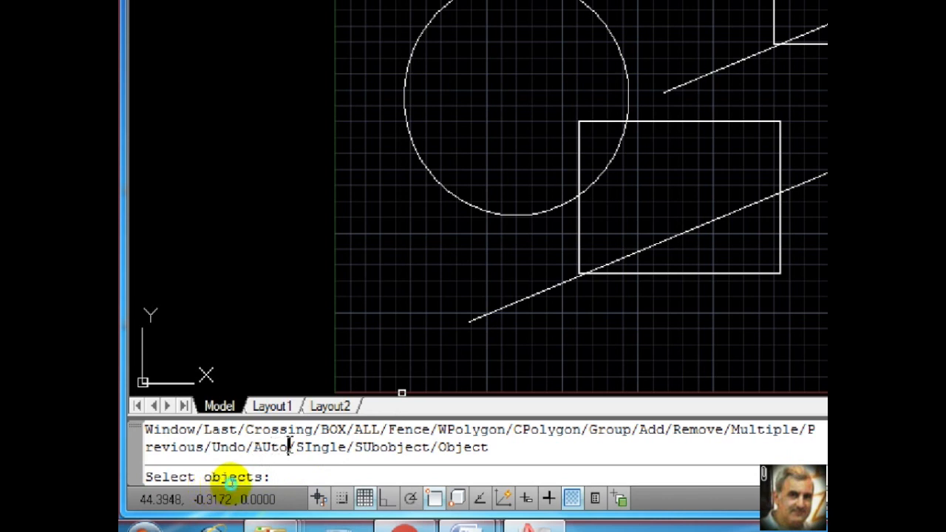
{"action": "left_click_drag", "start_coordinate": [287, 446], "coordinate": [255, 447]}
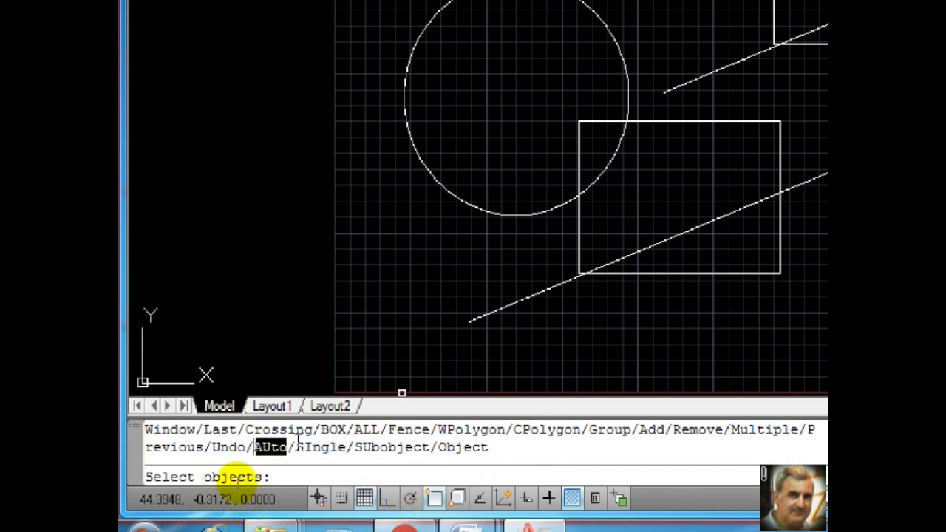
{"action": "left_click", "coordinate": [296, 446]}
{"action": "left_click_drag", "start_coordinate": [296, 447], "coordinate": [350, 453]}
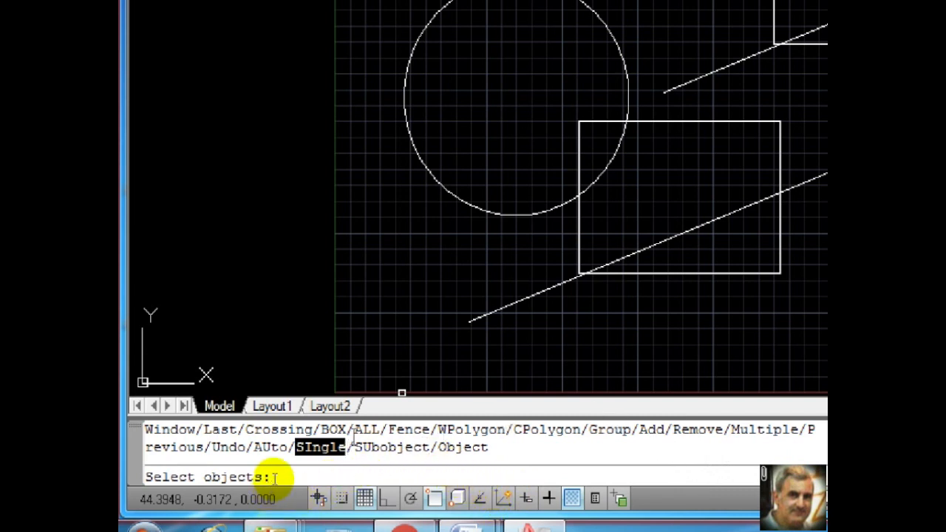
{"action": "left_click", "coordinate": [359, 448]}
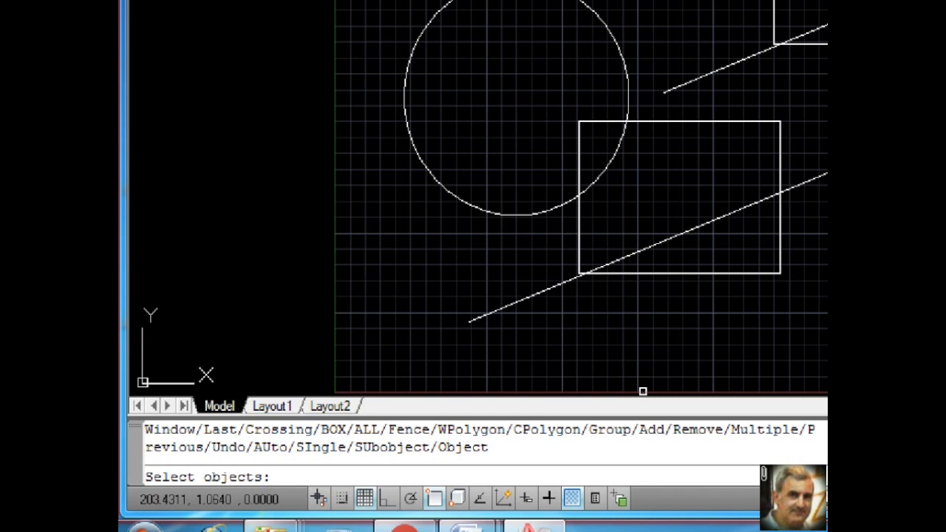
{"action": "key", "text": "Escape"}
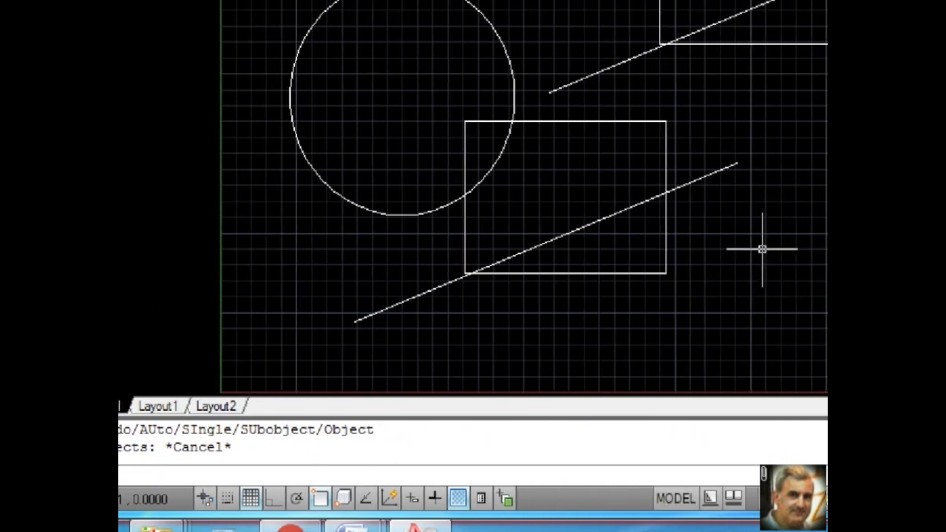
Step: Select the copied rectangle and line above the originals with a crossing window and delete them
{"action": "scroll", "coordinate": [712, 247], "scroll_direction": "down", "scroll_amount": 3}
{"action": "middle_click_drag", "start_coordinate": [598, 370], "coordinate": [549, 366]}
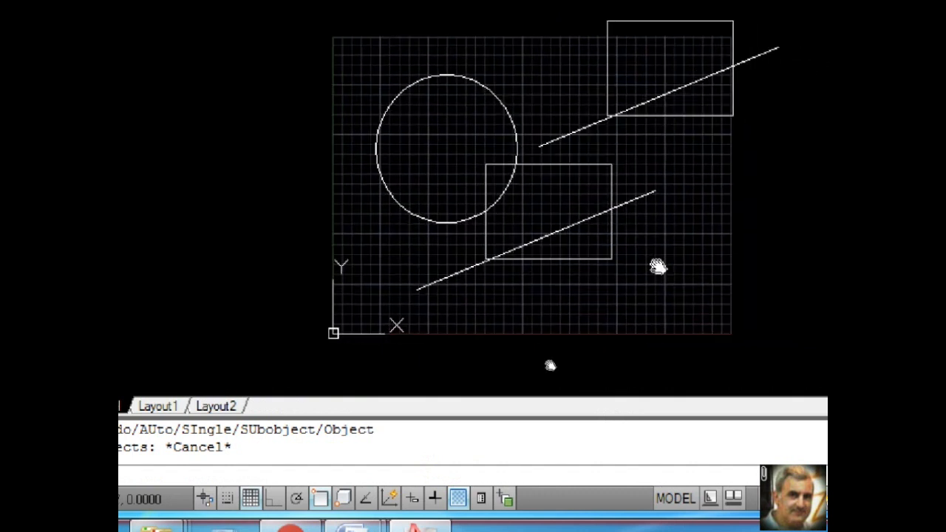
{"action": "left_click", "coordinate": [659, 133]}
{"action": "left_click", "coordinate": [588, 93]}
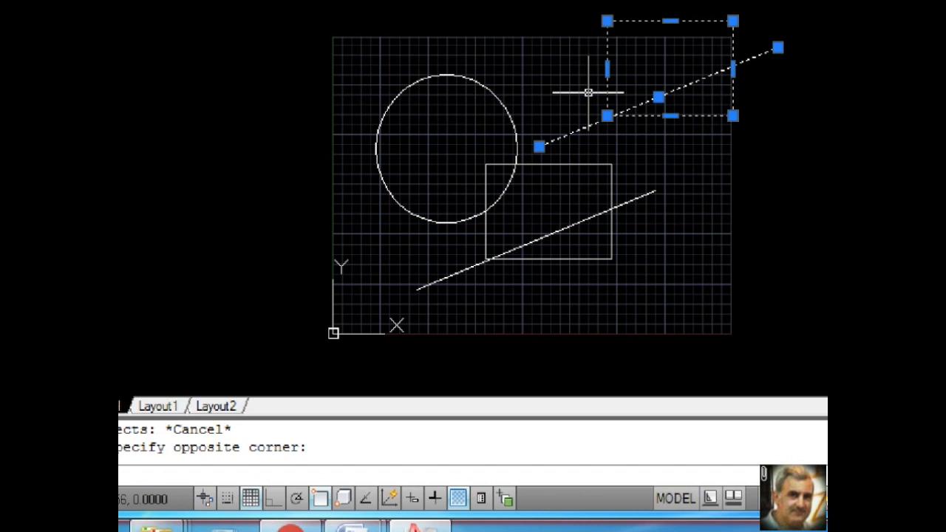
{"action": "key", "text": "Delete"}
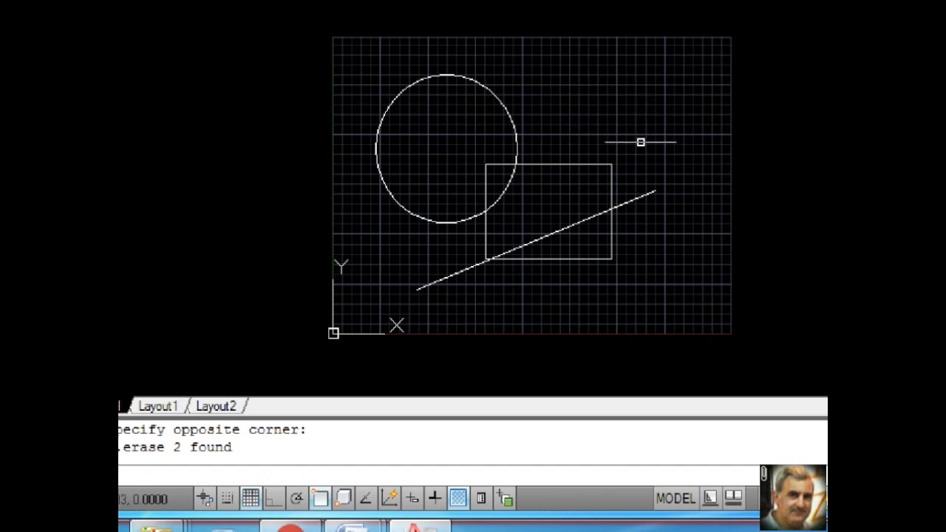
{"action": "type", "text": "pl"}
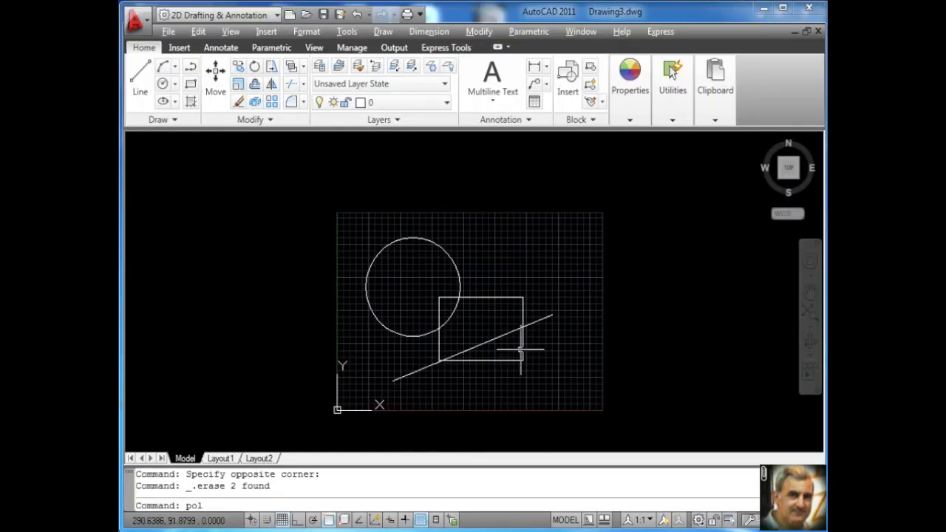
{"action": "scroll", "coordinate": [610, 231], "scroll_direction": "up", "scroll_amount": 2}
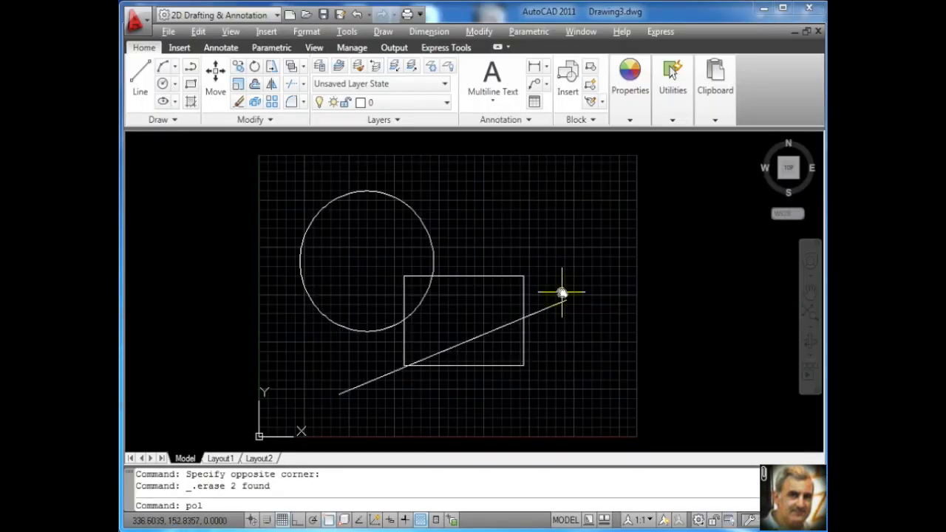
{"action": "middle_click_drag", "start_coordinate": [562, 294], "coordinate": [542, 298]}
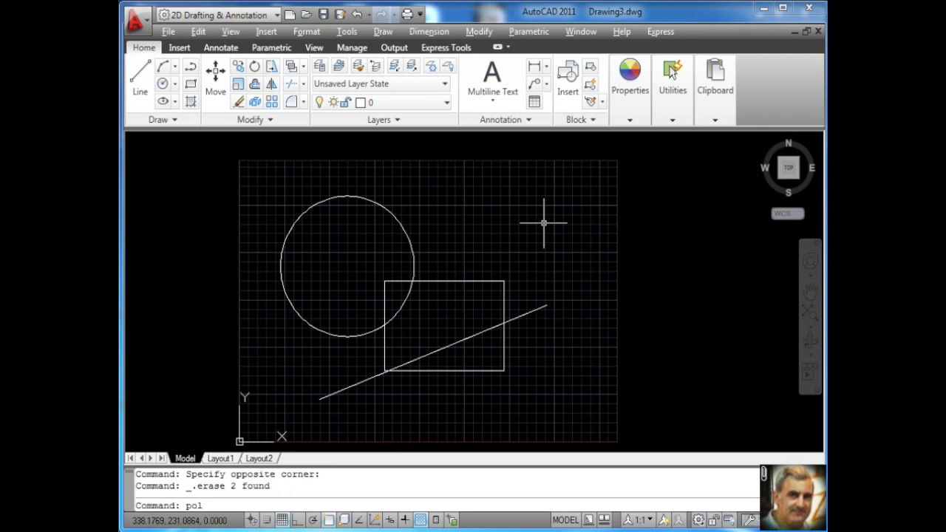
{"action": "key", "text": "Return"}
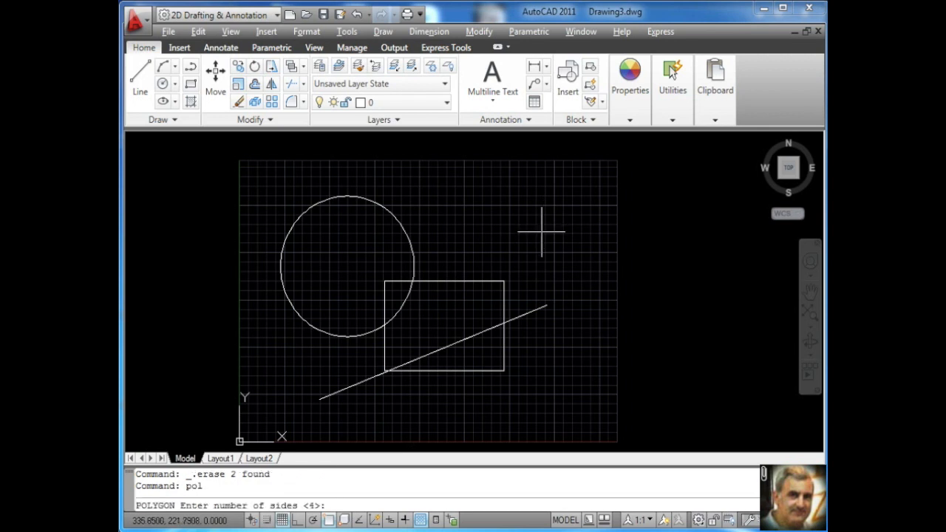
{"action": "type", "text": "5"}
{"action": "key", "text": "Return"}
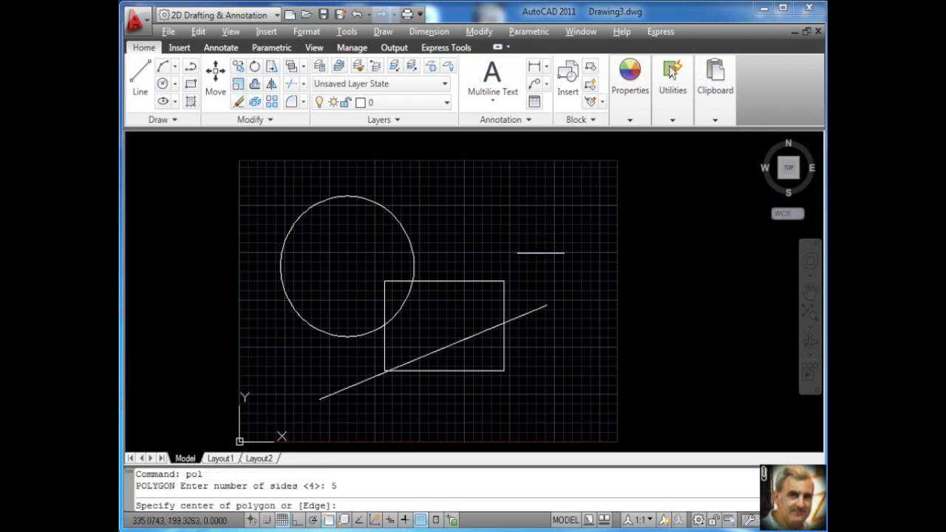
{"action": "left_click", "coordinate": [549, 227]}
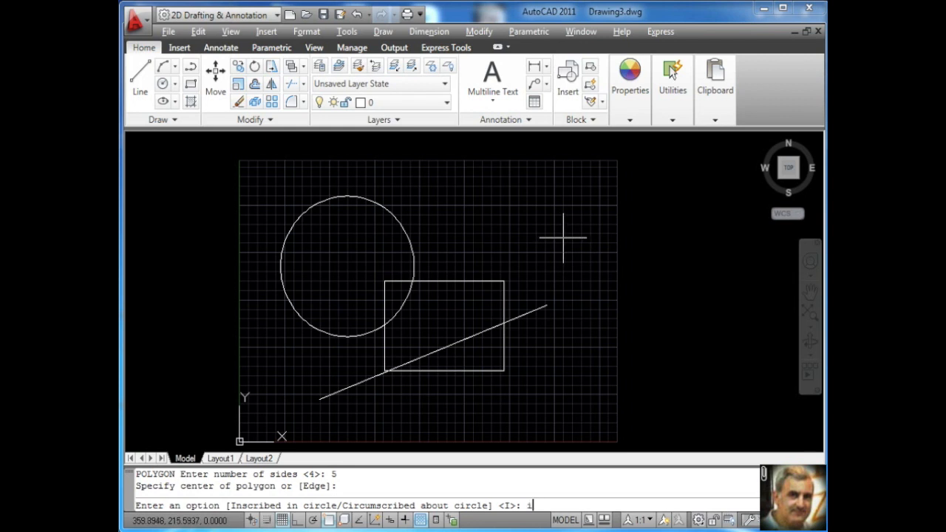
{"action": "key", "text": "Return"}
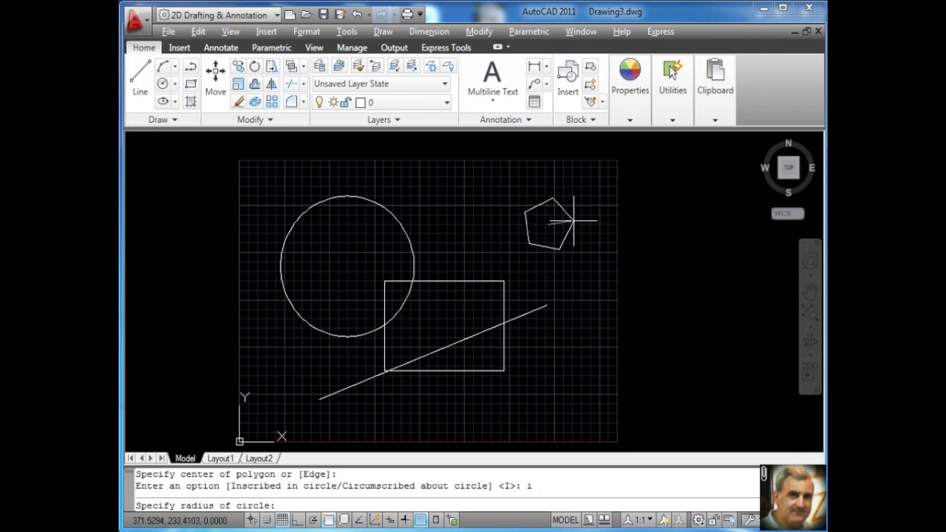
{"action": "type", "text": "@50,0"}
{"action": "key", "text": "Return"}
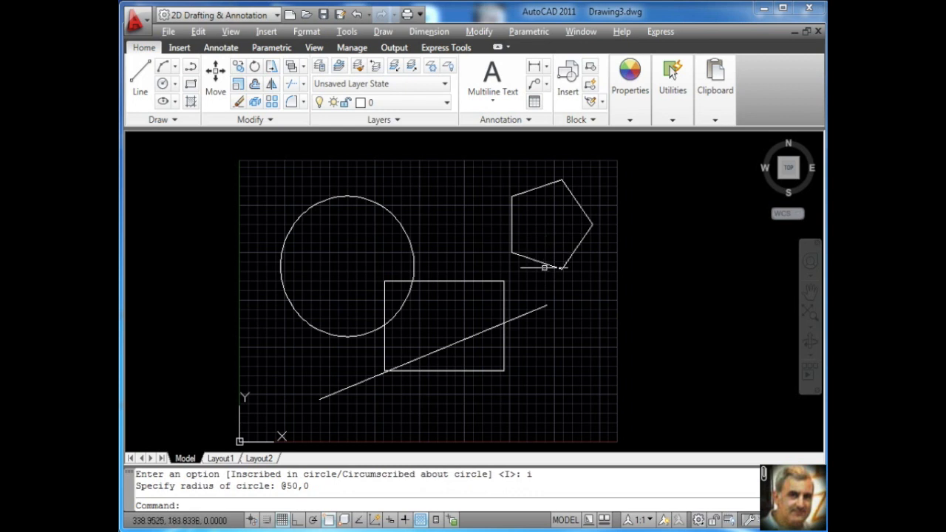
Step: Start Erase with the pentagon in close view and list the selection options with ?
{"action": "scroll", "coordinate": [566, 248], "scroll_direction": "up", "scroll_amount": 1}
{"action": "middle_click_drag", "start_coordinate": [549, 285], "coordinate": [513, 327]}
{"action": "scroll", "coordinate": [528, 254], "scroll_direction": "up", "scroll_amount": 2}
{"action": "middle_click_drag", "start_coordinate": [526, 267], "coordinate": [533, 253]}
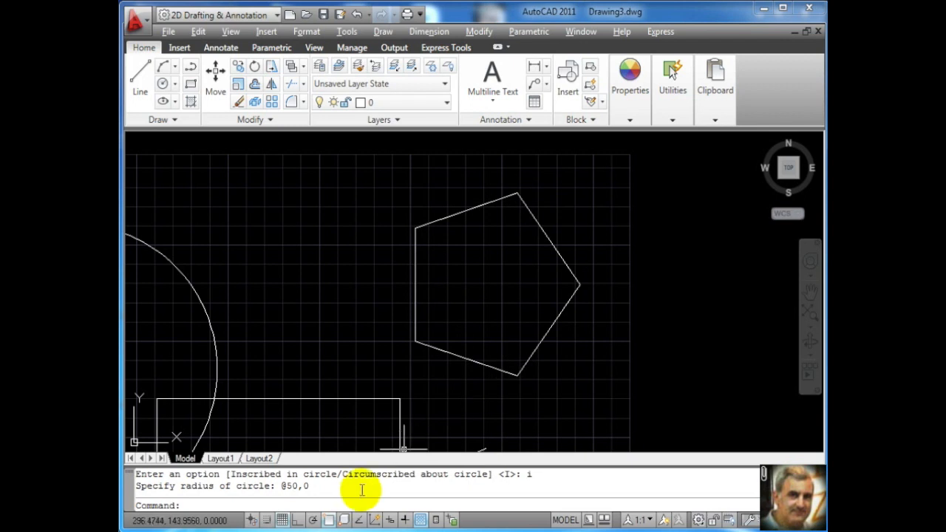
{"action": "type", "text": "e"}
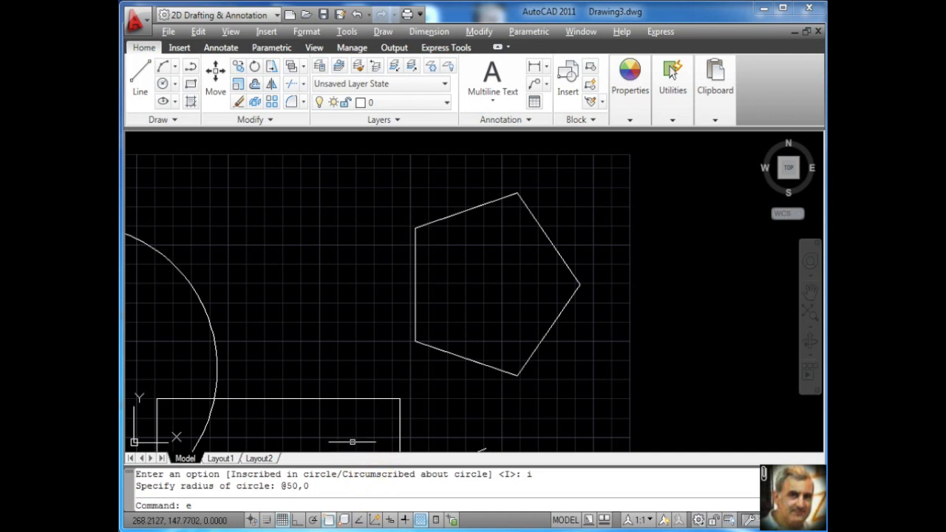
{"action": "key", "text": "Return"}
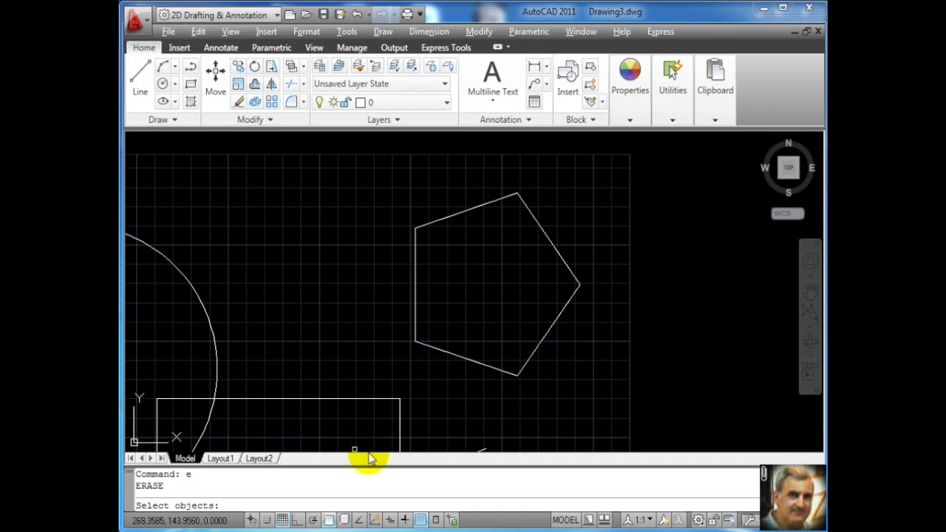
{"action": "type", "text": "?"}
{"action": "key", "text": "Return"}
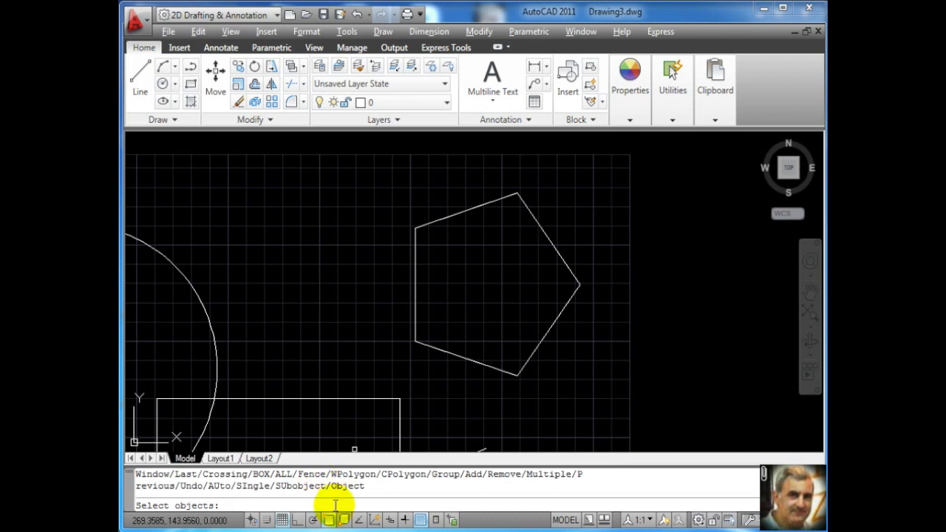
Step: Pick the pentagon's lower-left edge with the SUbobject (su) option and undo that pick with Undo (u)
{"action": "type", "text": "su"}
{"action": "key", "text": "Return"}
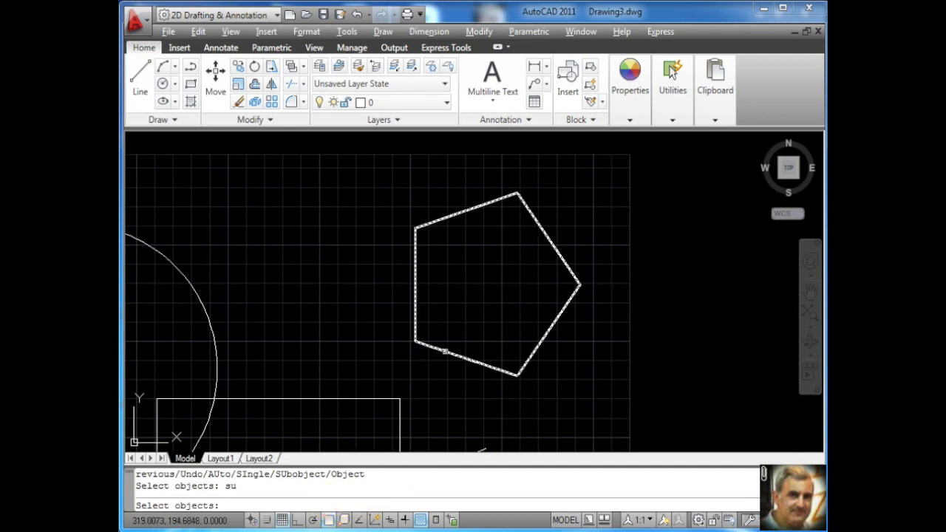
{"action": "left_click", "coordinate": [445, 351]}
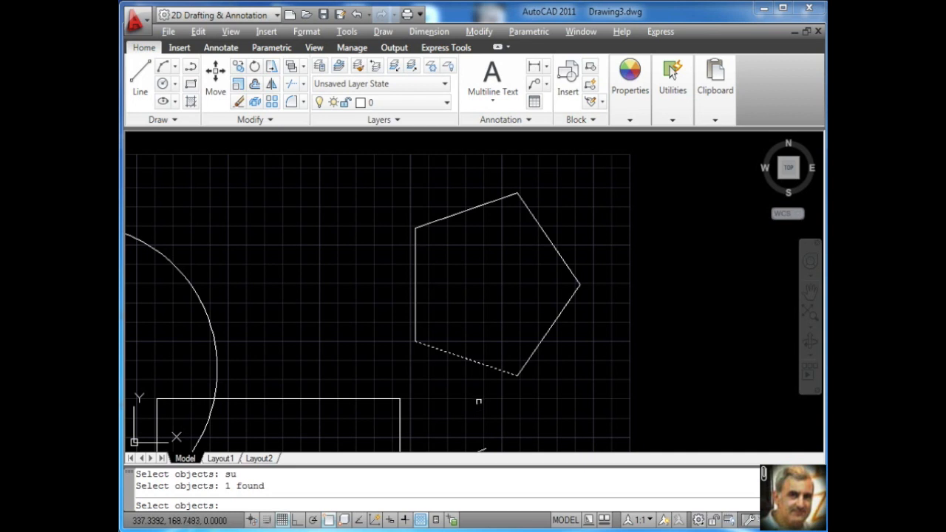
{"action": "type", "text": "u"}
{"action": "key", "text": "Return"}
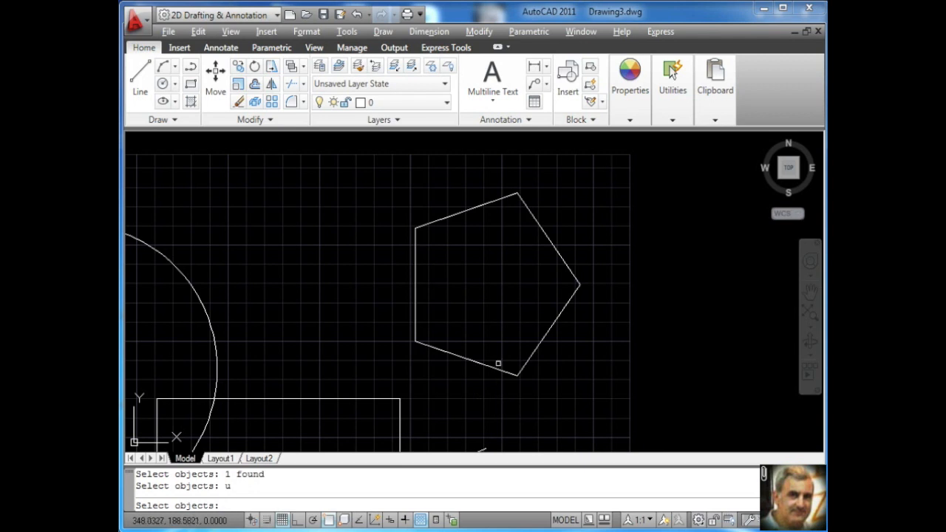
Step: Erase only the pentagon's upper-right edge using the SUbobject (su) selection option
{"action": "type", "text": "su"}
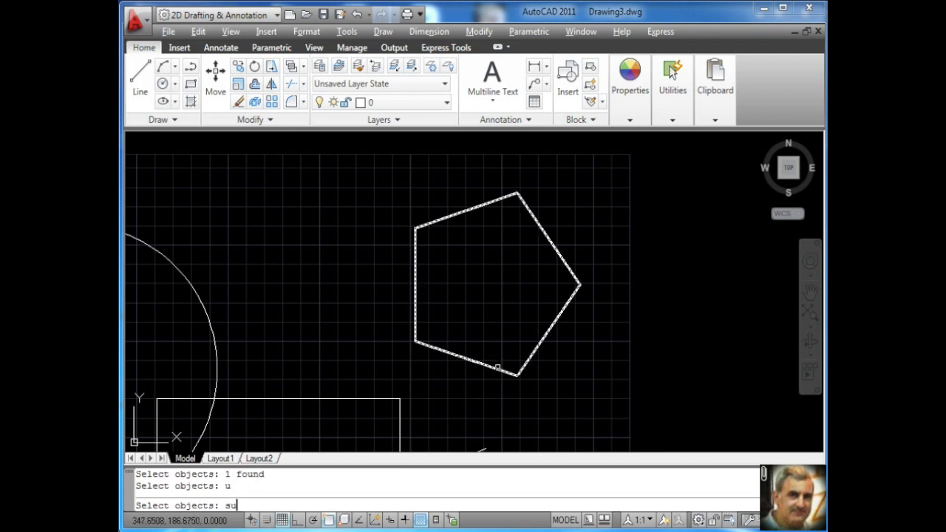
{"action": "key", "text": "Return"}
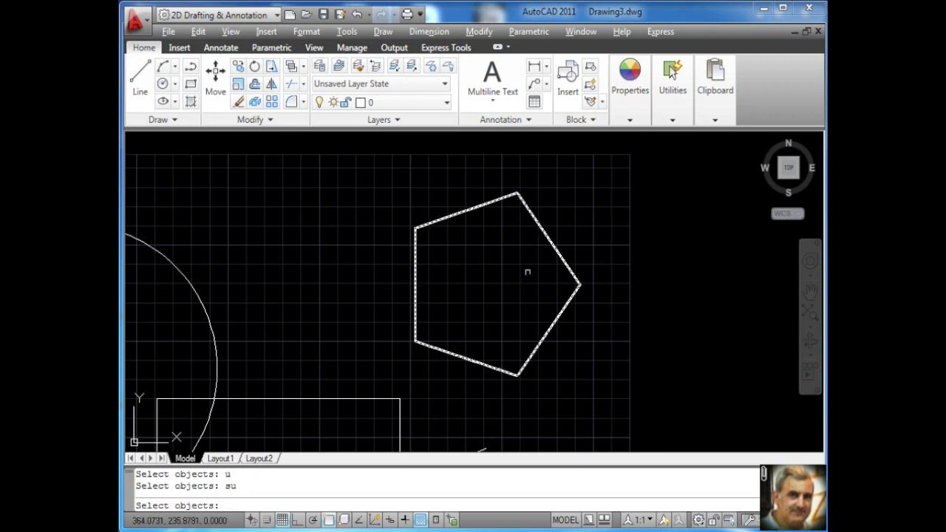
{"action": "left_click", "coordinate": [540, 229]}
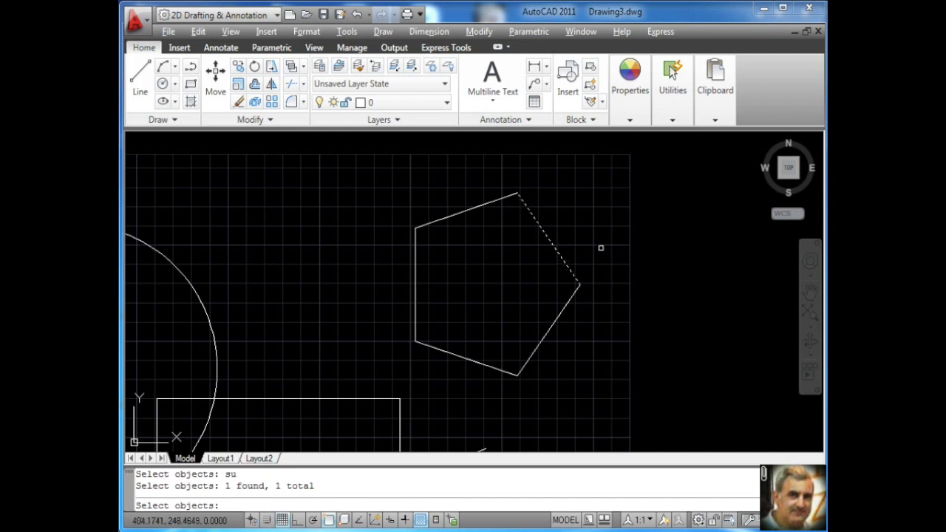
{"action": "key", "text": "Return"}
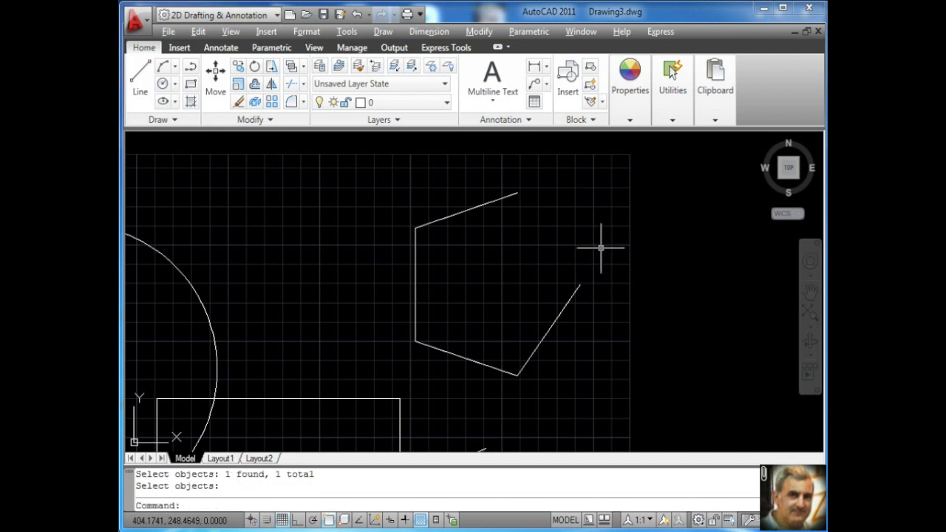
Step: Select the opened polygon to inspect it, undo the edge erasure, and select the whole pentagon to check it before clearing the selection
{"action": "left_click", "coordinate": [505, 198]}
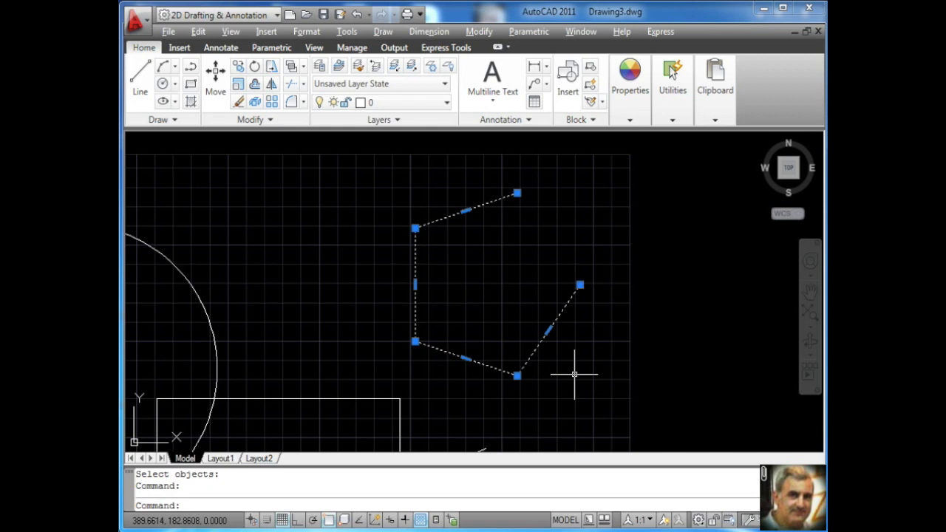
{"action": "type", "text": "u"}
{"action": "key", "text": "Return"}
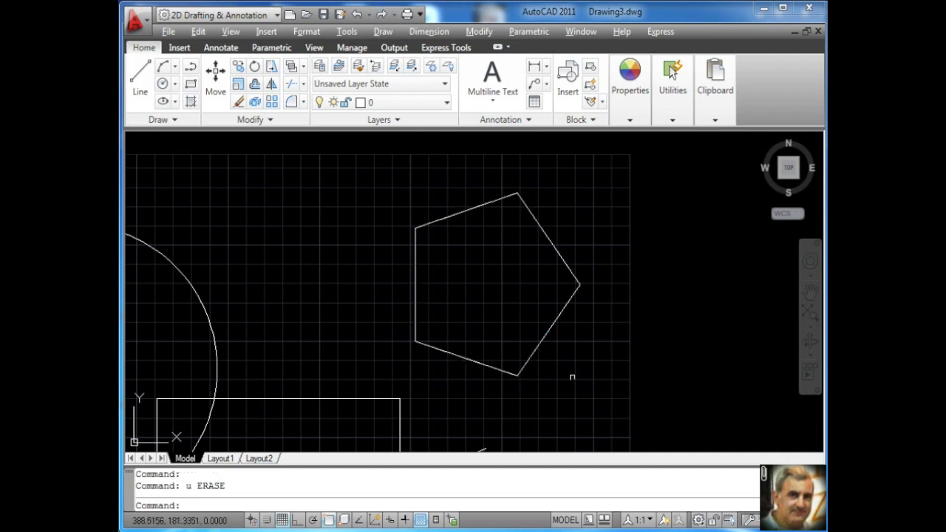
{"action": "left_click", "coordinate": [551, 322]}
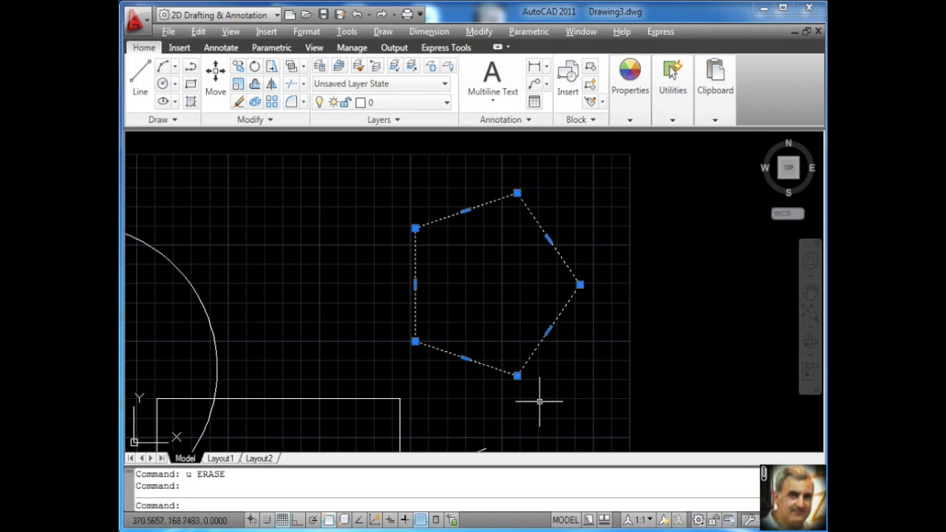
{"action": "key", "text": "Escape"}
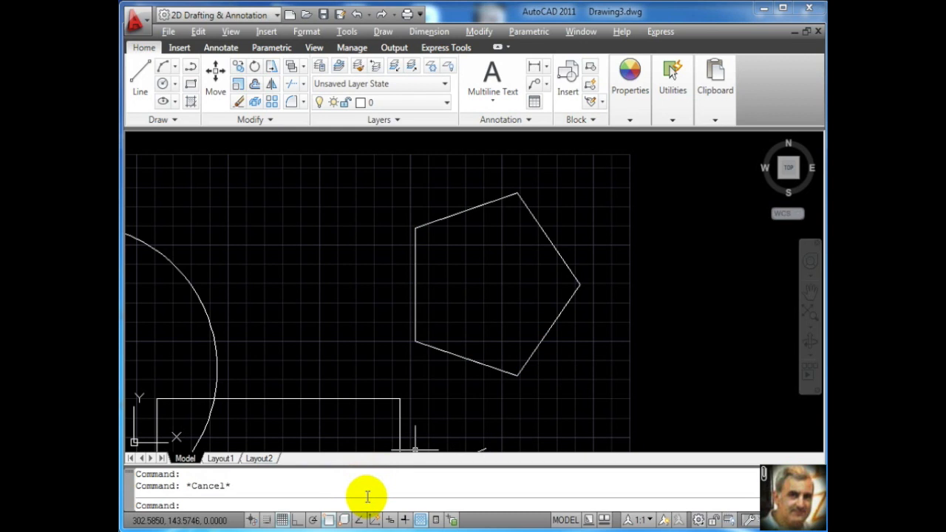
Step: Restart Erase, list the selection options with ?, and highlight the Object entry in the list
{"action": "type", "text": "e"}
{"action": "key", "text": "Return"}
{"action": "type", "text": "?"}
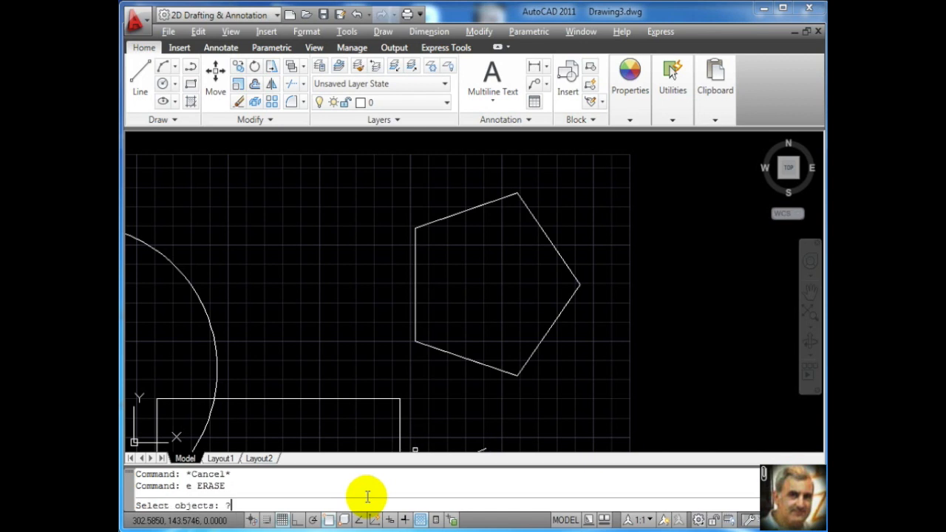
{"action": "key", "text": "Return"}
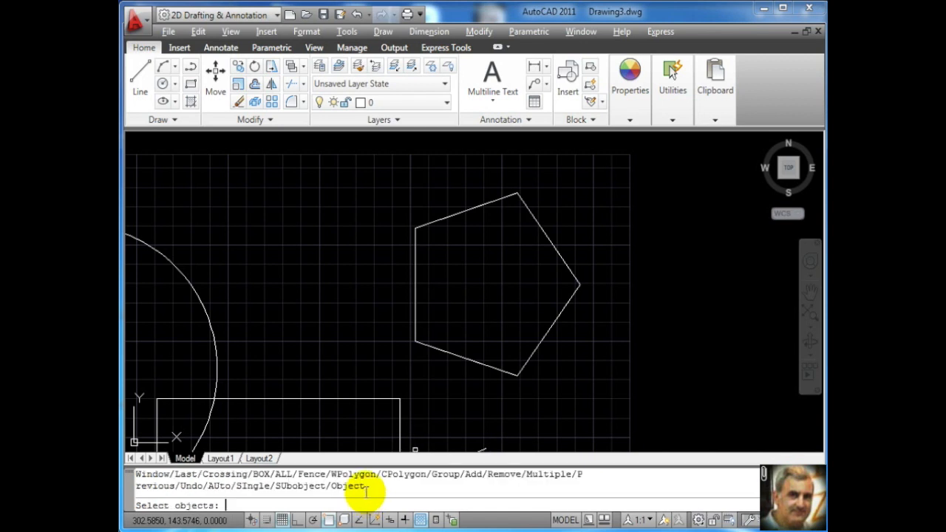
{"action": "left_click_drag", "start_coordinate": [330, 488], "coordinate": [366, 488]}
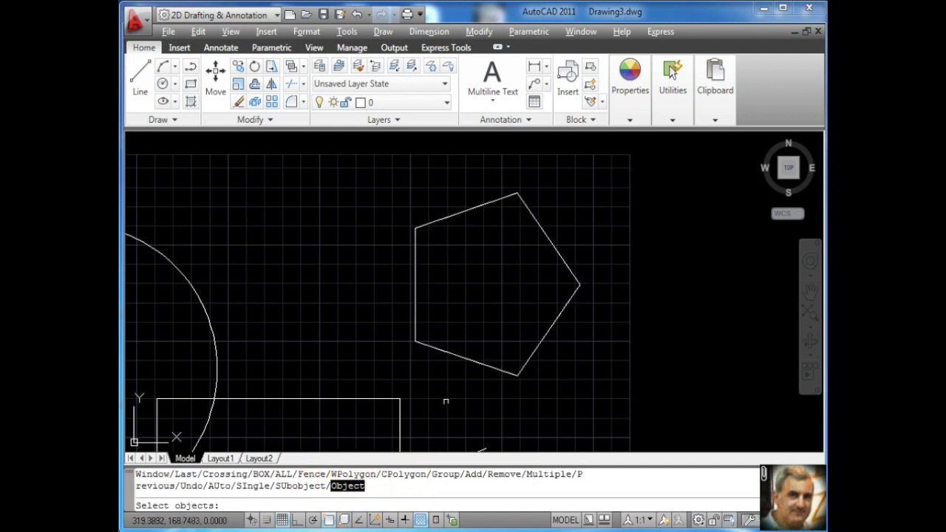
Step: Erase the whole pentagon using the Object (o) selection option
{"action": "type", "text": "o"}
{"action": "key", "text": "Return"}
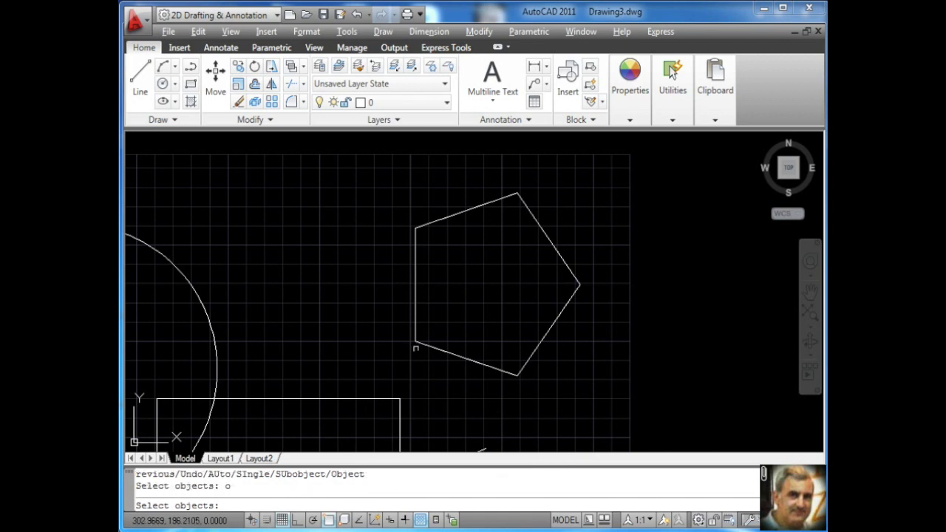
{"action": "left_click", "coordinate": [415, 347]}
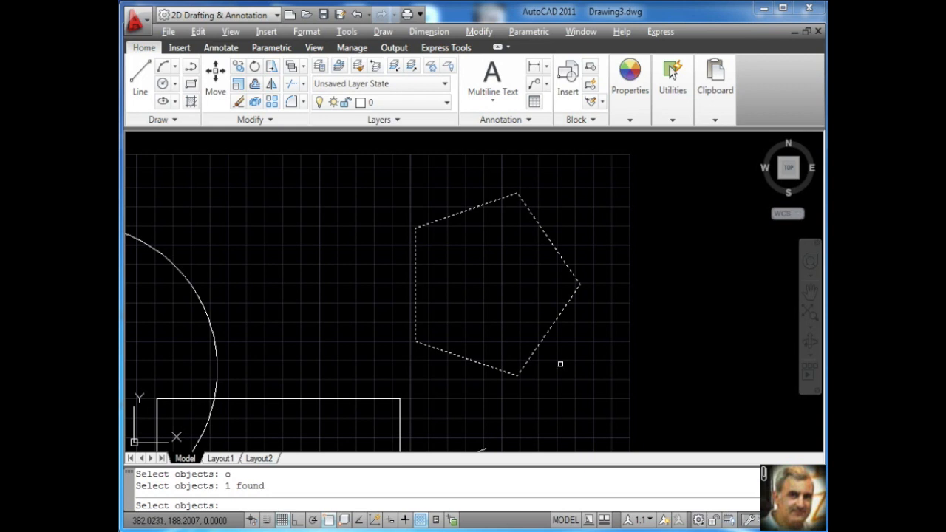
{"action": "key", "text": "Return"}
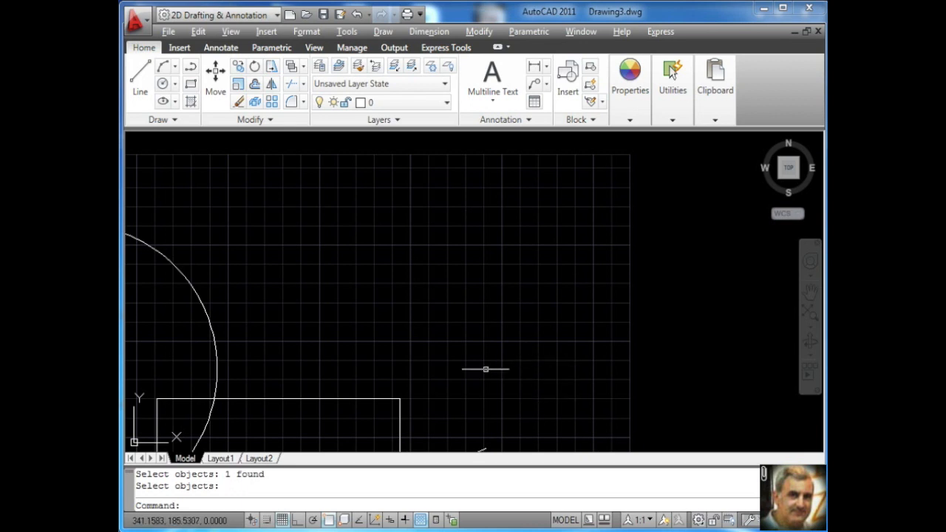
{"action": "scroll", "coordinate": [475, 302], "scroll_direction": "down", "scroll_amount": 5}
{"action": "scroll", "coordinate": [473, 298], "scroll_direction": "up", "scroll_amount": 2}
{"action": "middle_click_drag", "start_coordinate": [555, 277], "coordinate": [579, 271]}
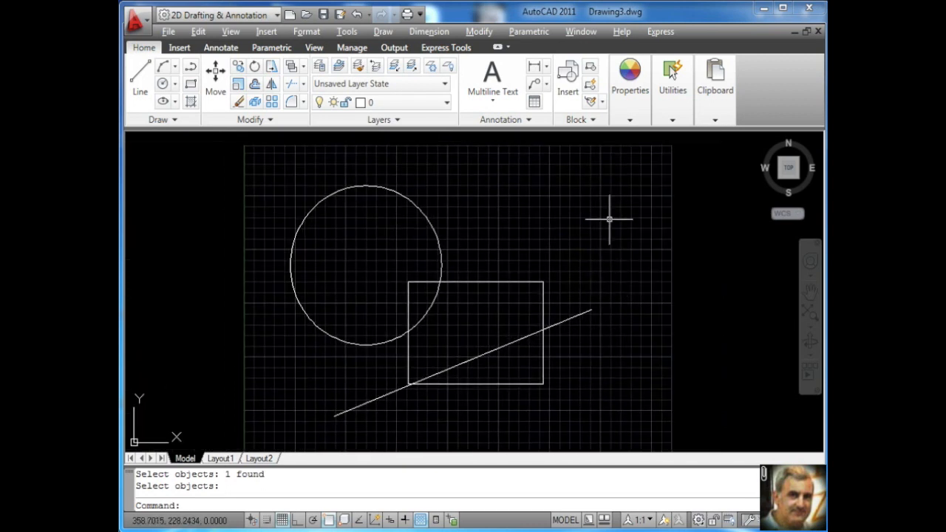